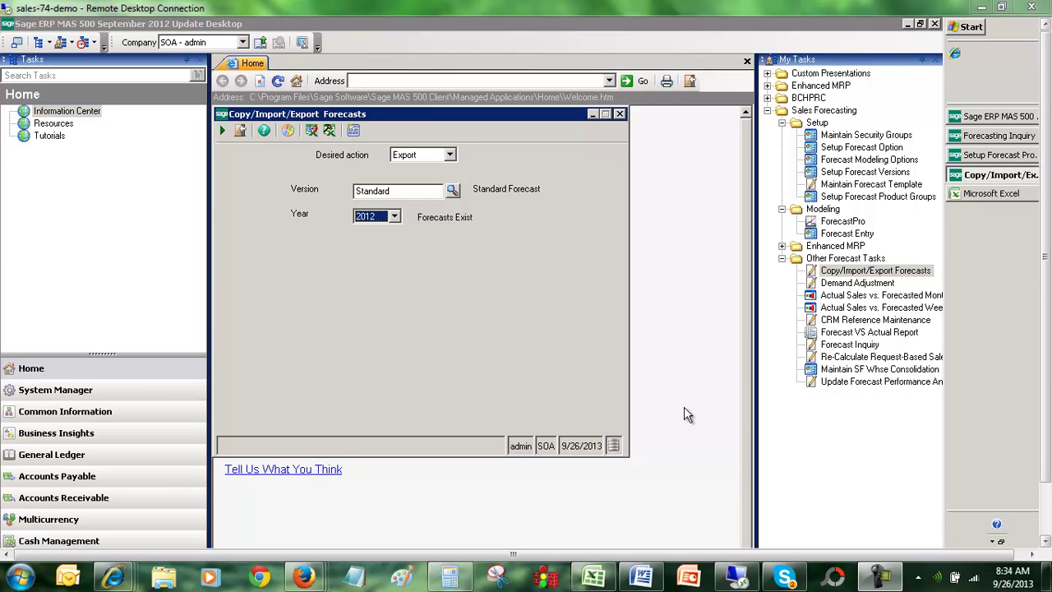
Open Forecast Entry and set the version to Standard and the year to 2006
double_click(844, 235)
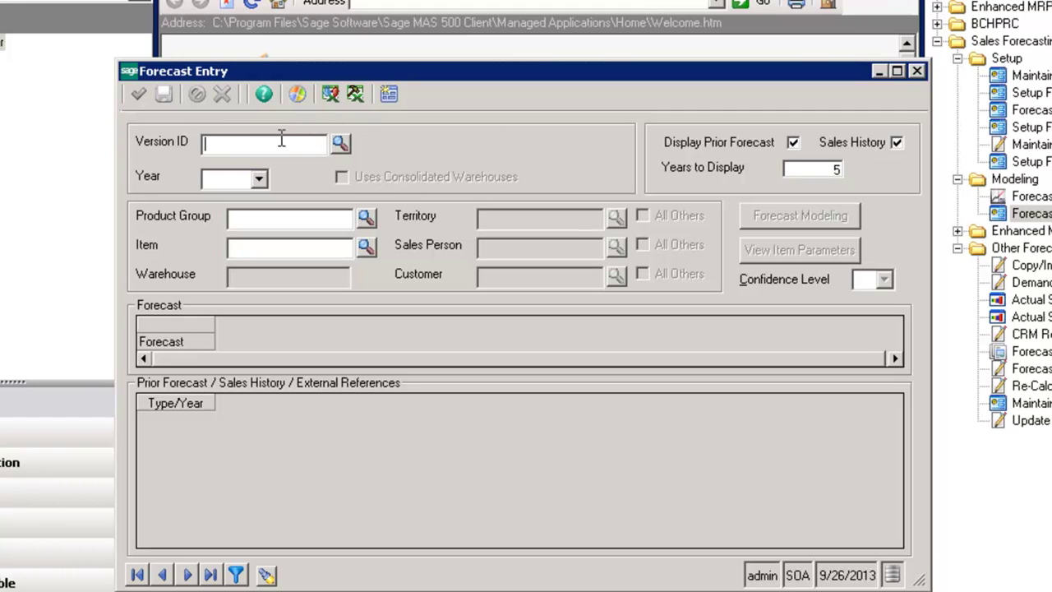
left_click(341, 143)
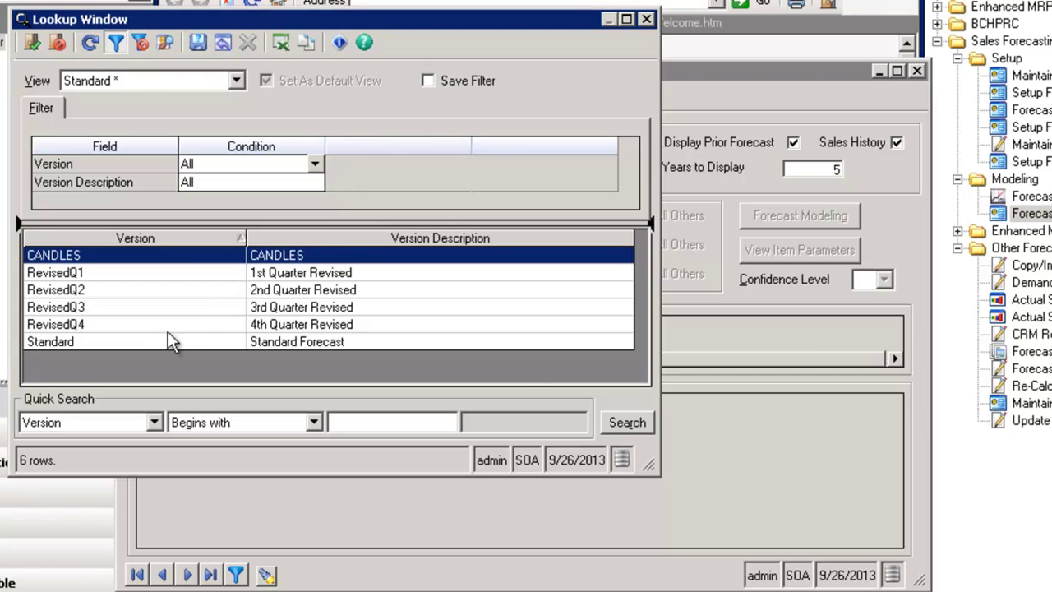
double_click(144, 341)
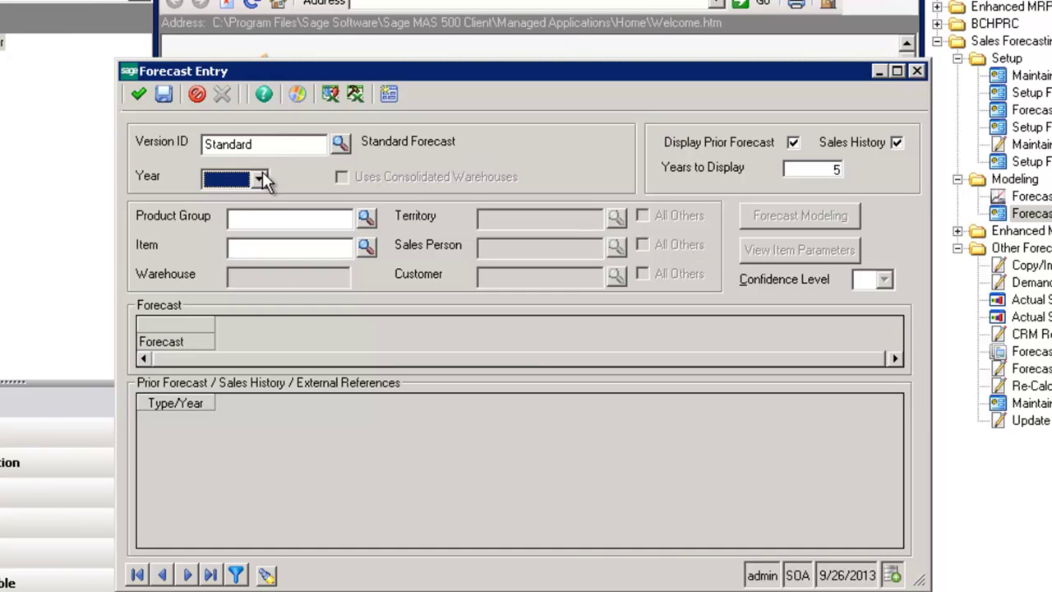
left_click(256, 181)
left_click(262, 294)
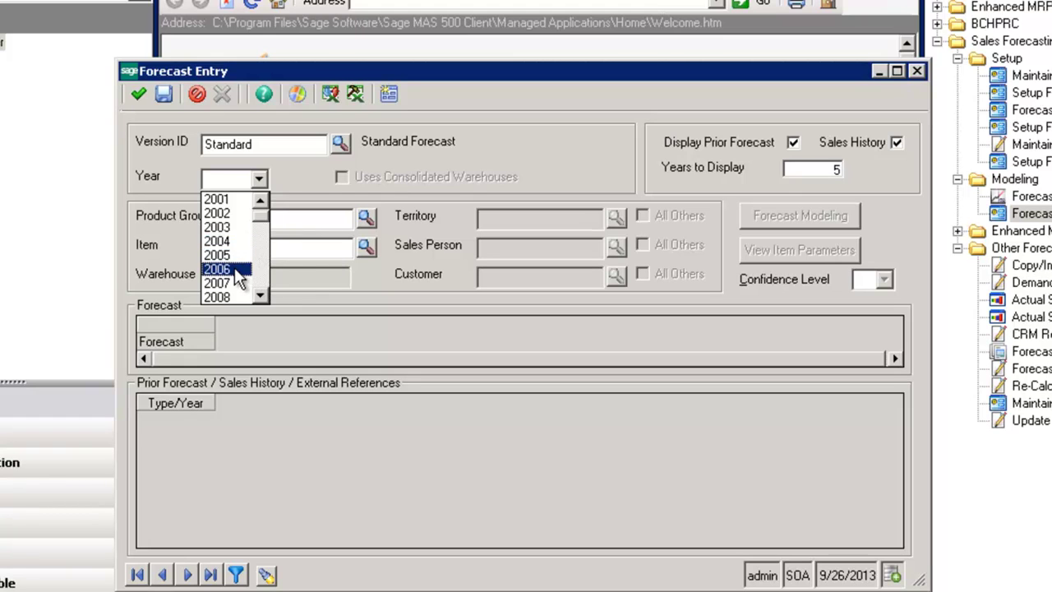
left_click(247, 268)
Choose the Computer product group and the item GatewayE5200 for the forecast
left_click(277, 217)
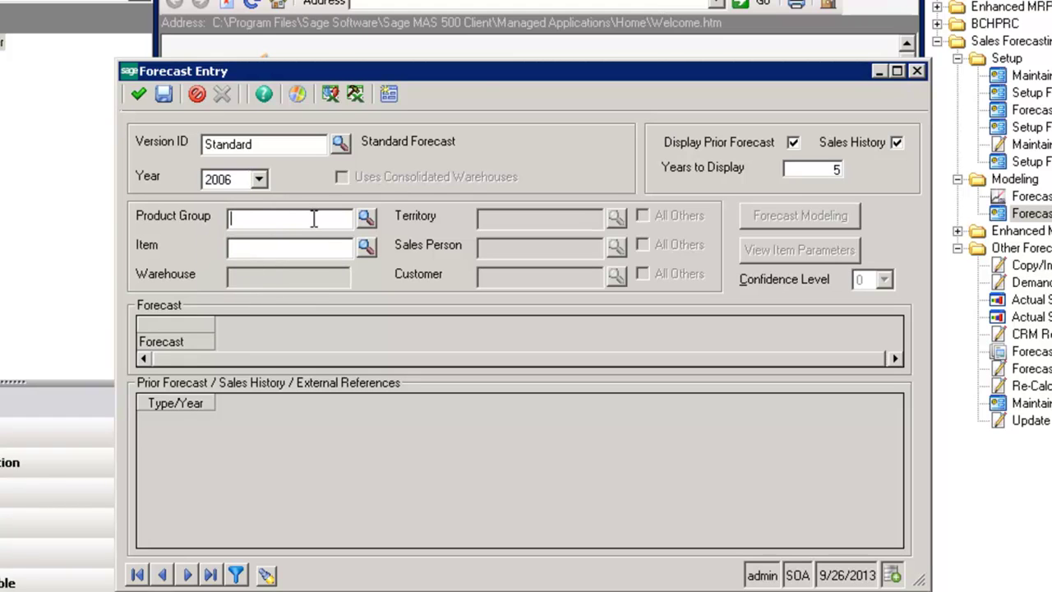
left_click(364, 217)
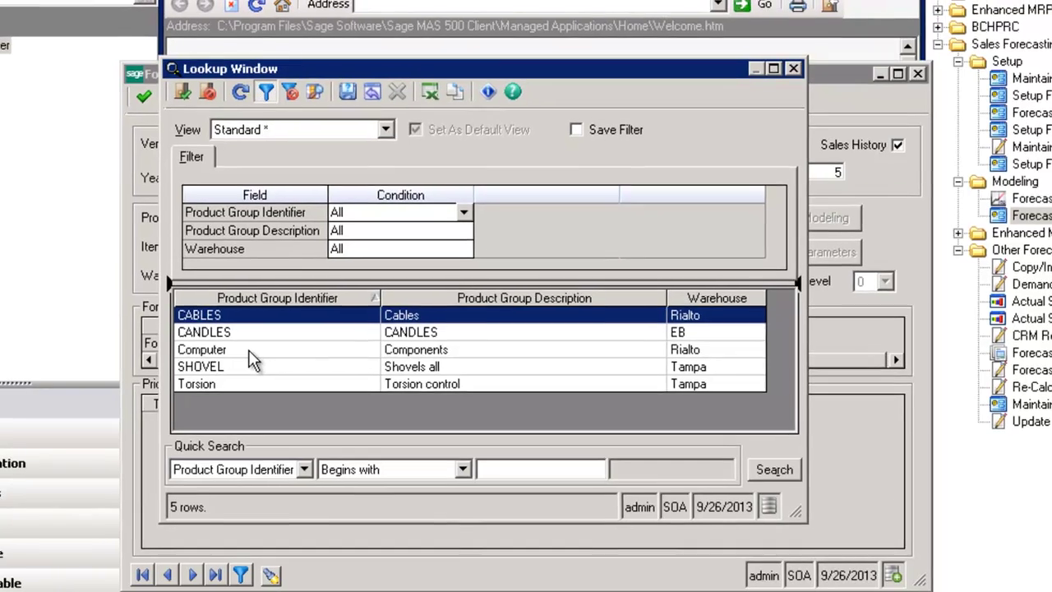
double_click(244, 349)
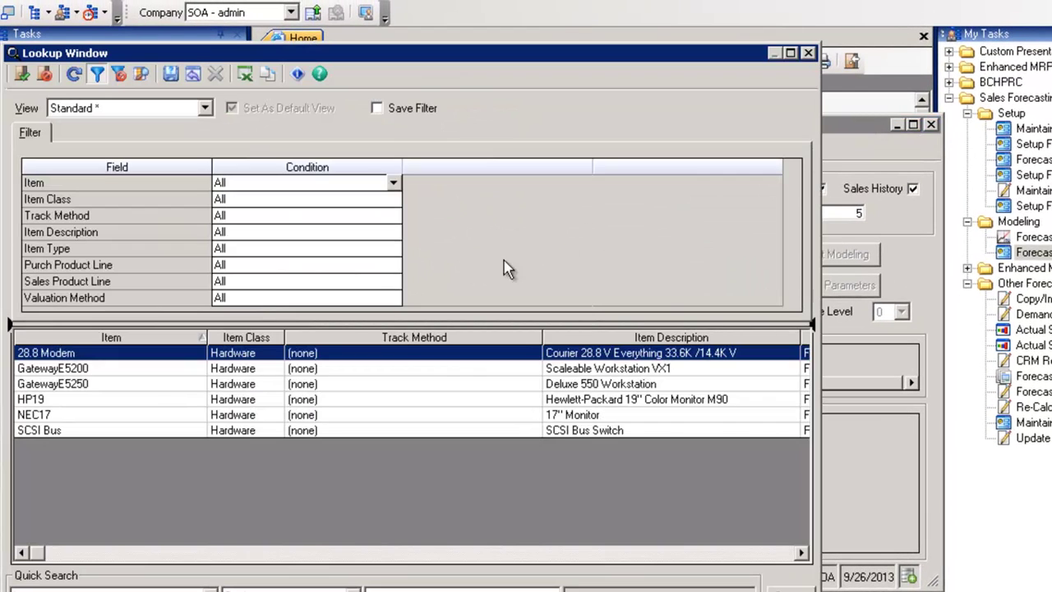
double_click(96, 370)
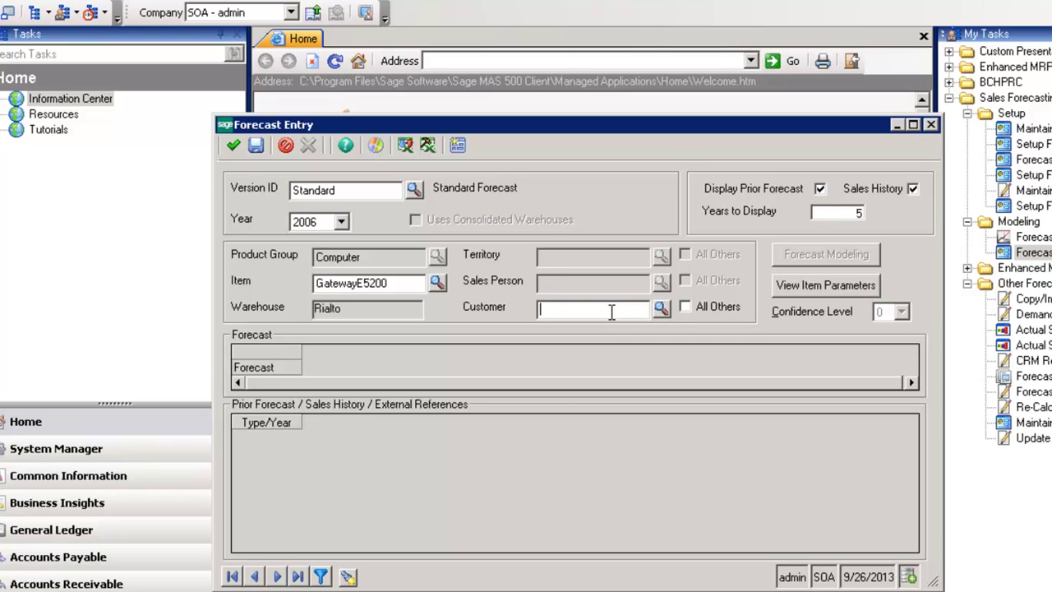
Look up the customers and assign Dawson Computer Products (DawsComp) to the forecast
left_click(662, 310)
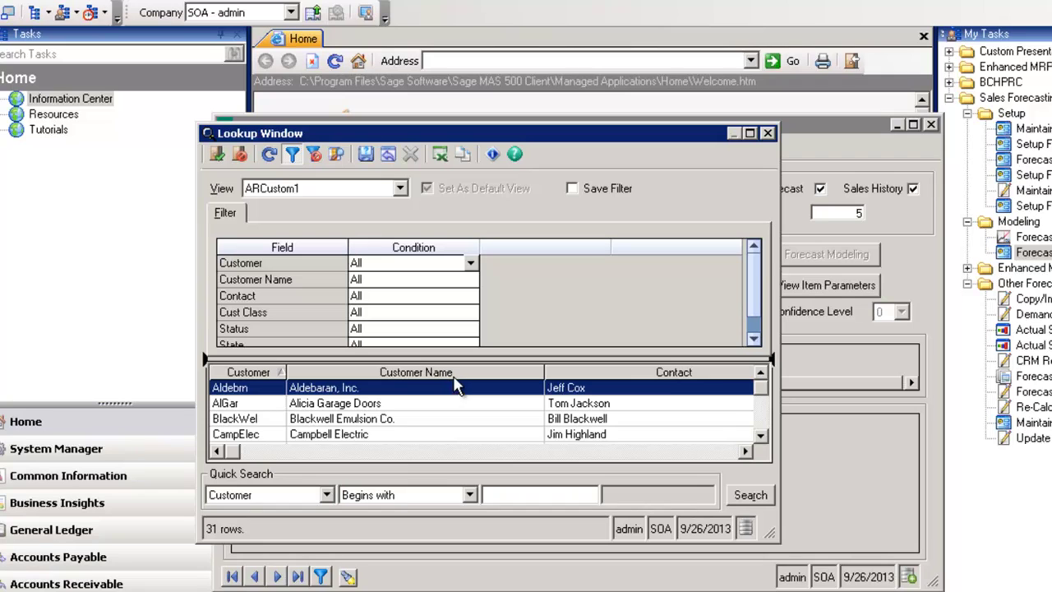
left_click(761, 420)
left_click(761, 420)
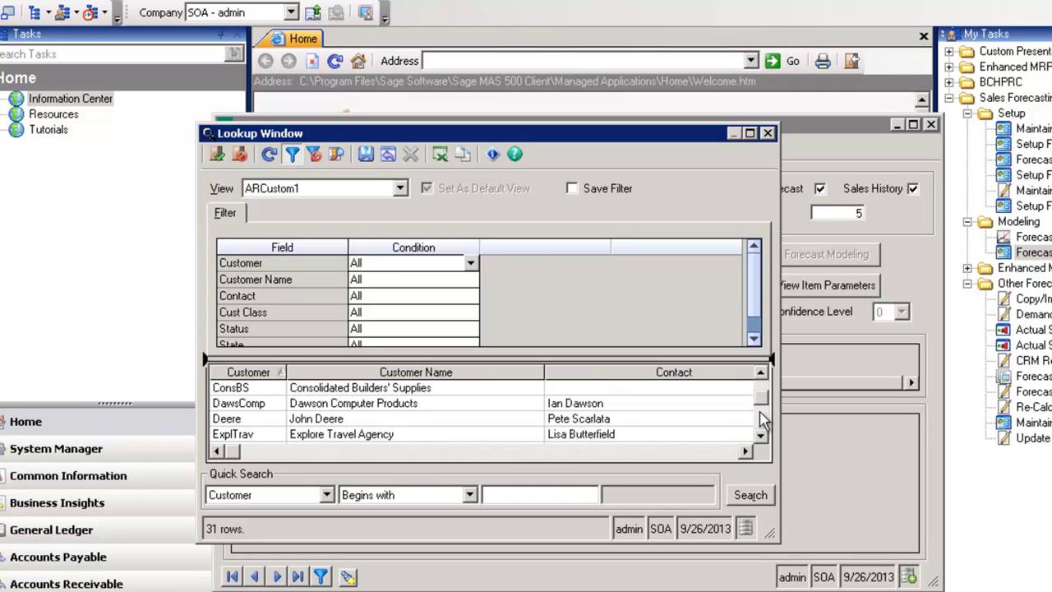
double_click(400, 403)
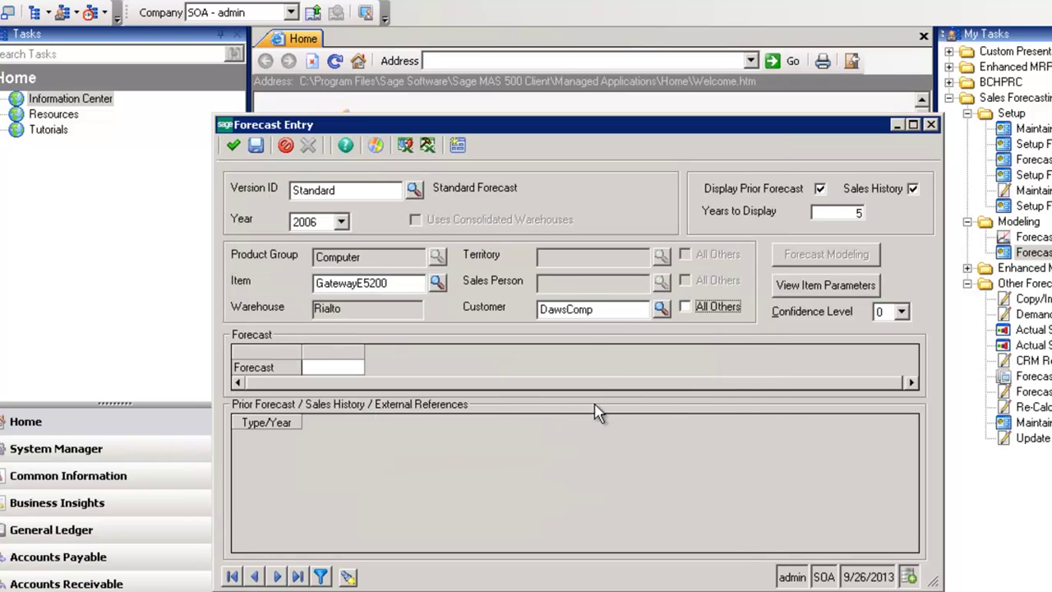
Enter forecast quantities of 100 for January, 90 for February and 80 for March, and discard the entry without saving
left_click(321, 367)
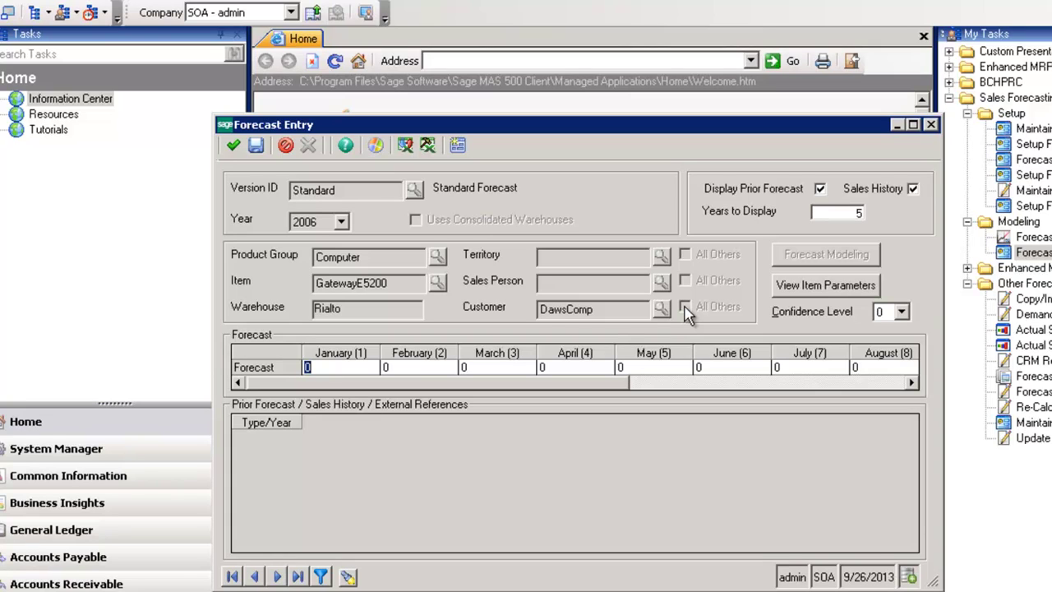
left_click(337, 368)
key("BackSpace")
type("100")
key("Tab")
type("90")
key("Tab")
type("80")
key("Tab")
left_click(285, 145)
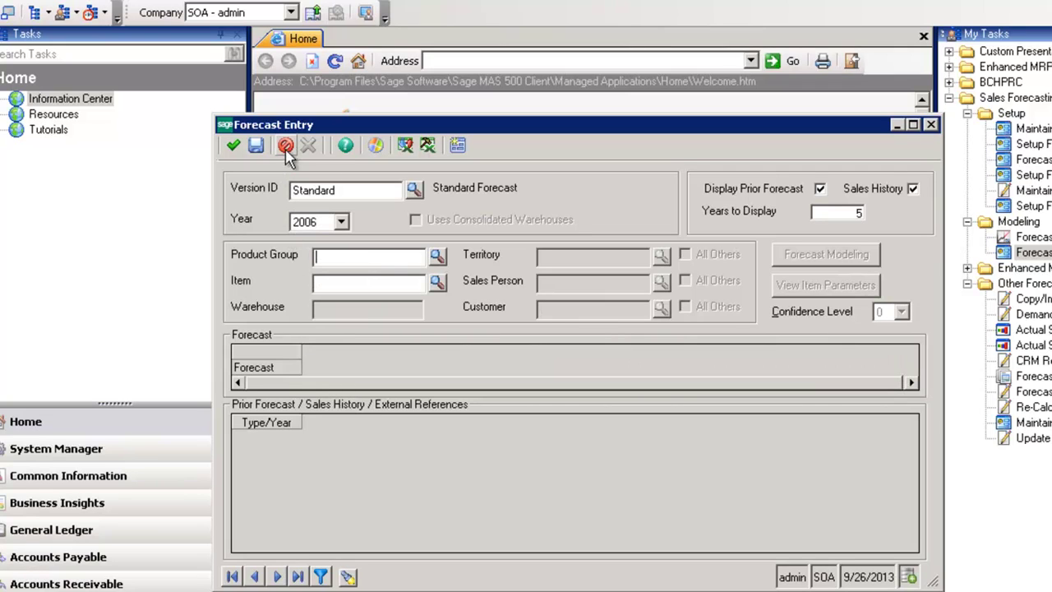
Export the Standard version's 2012 forecasts to Excel and look through the Weekly, Yearly and Quarterly sheets
left_click(897, 125)
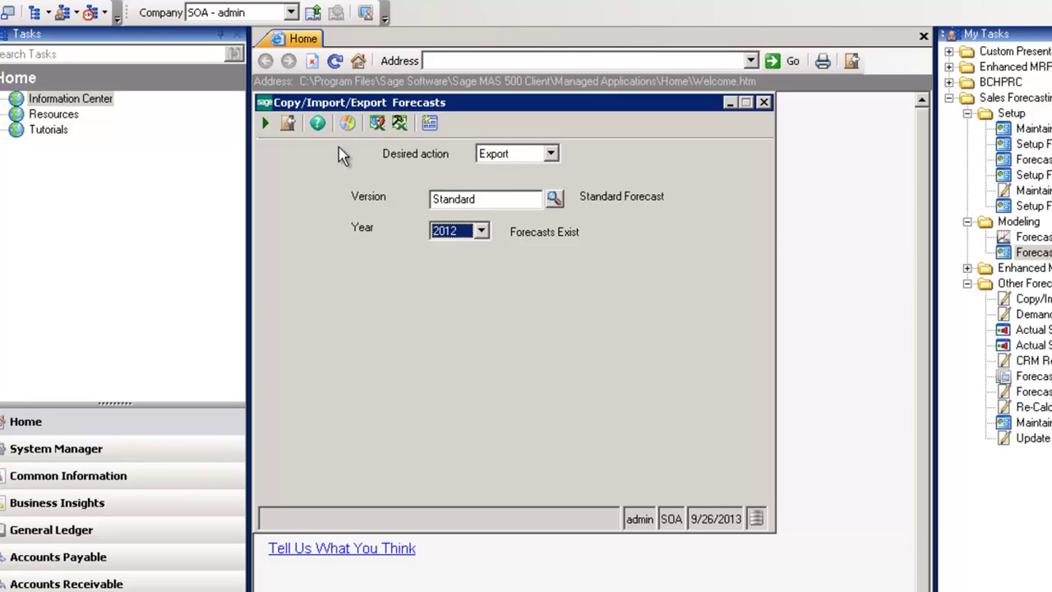
left_click(266, 127)
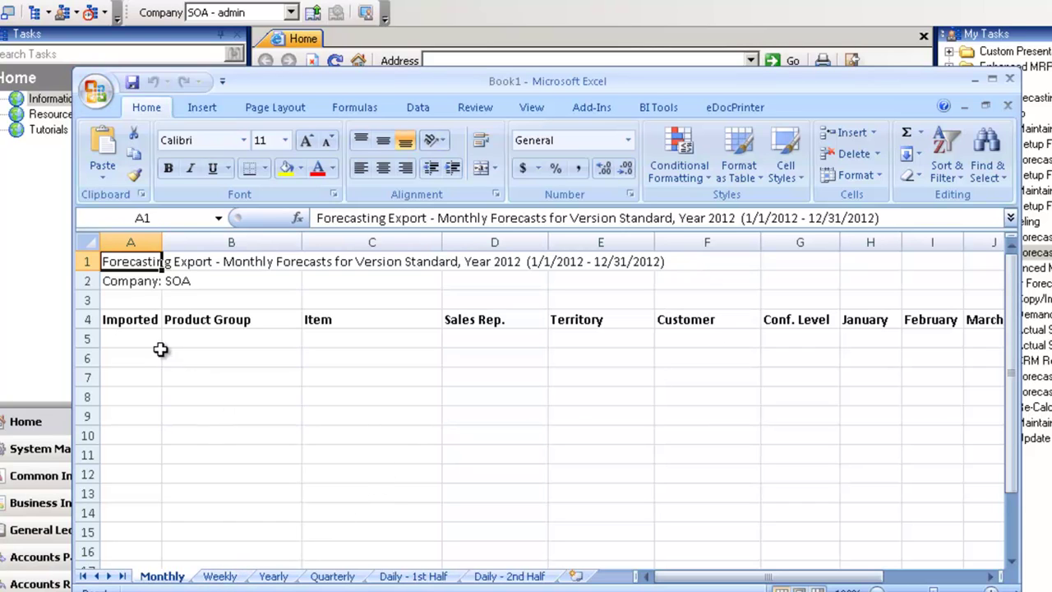
left_click(218, 576)
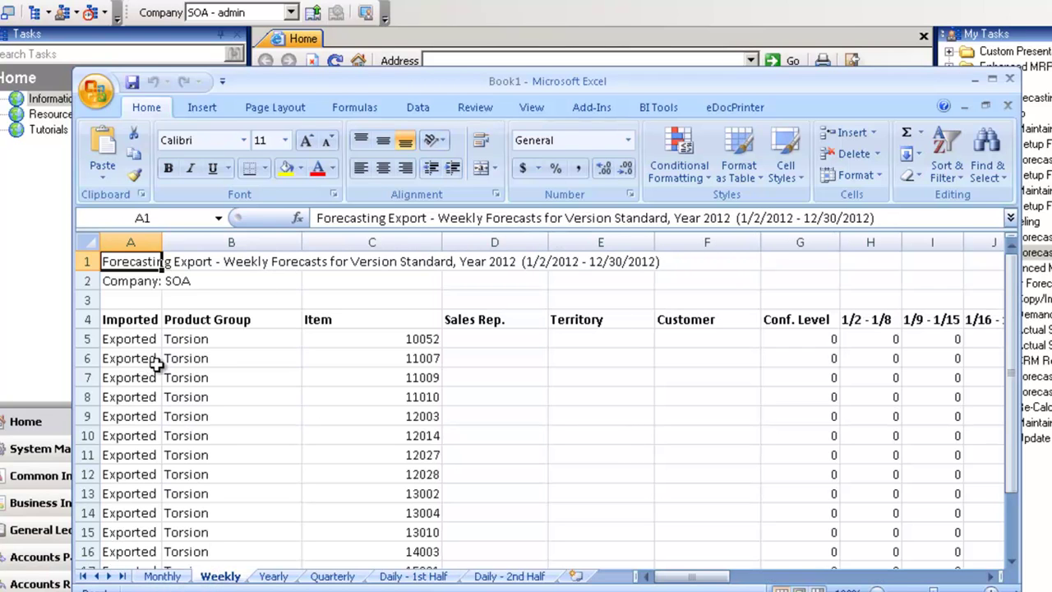
left_click(273, 577)
left_click(338, 578)
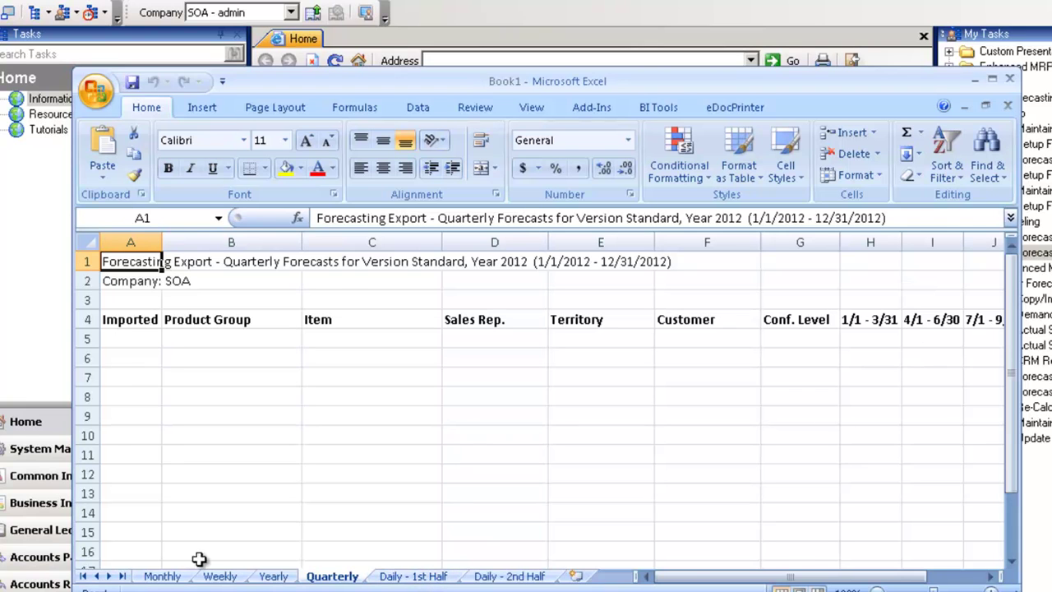
Clear the Exported flags from the Imported column, cells A5 to A19, on the Weekly sheet
left_click(220, 577)
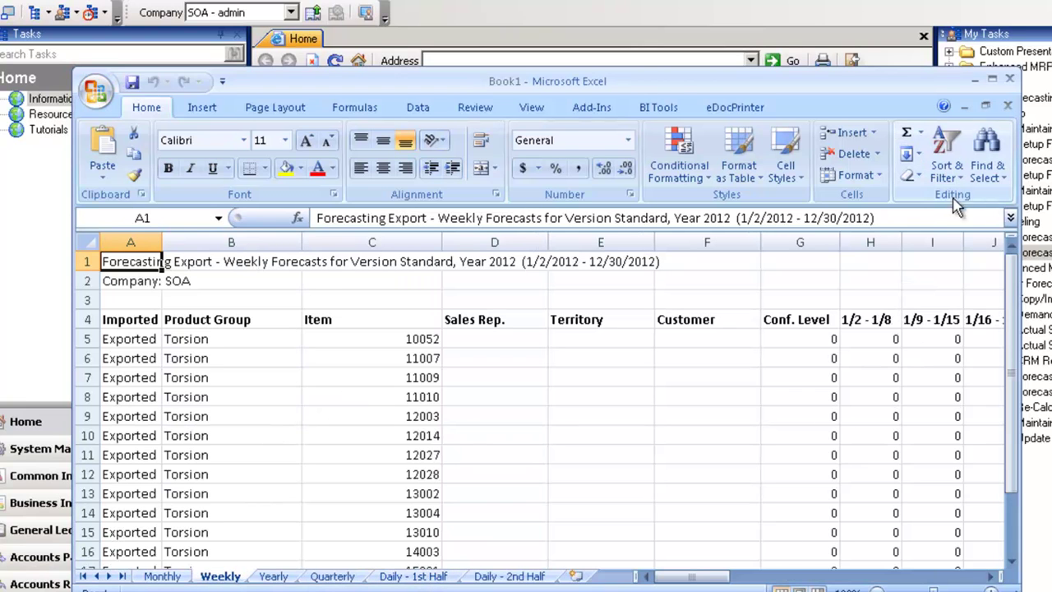
left_click(993, 85)
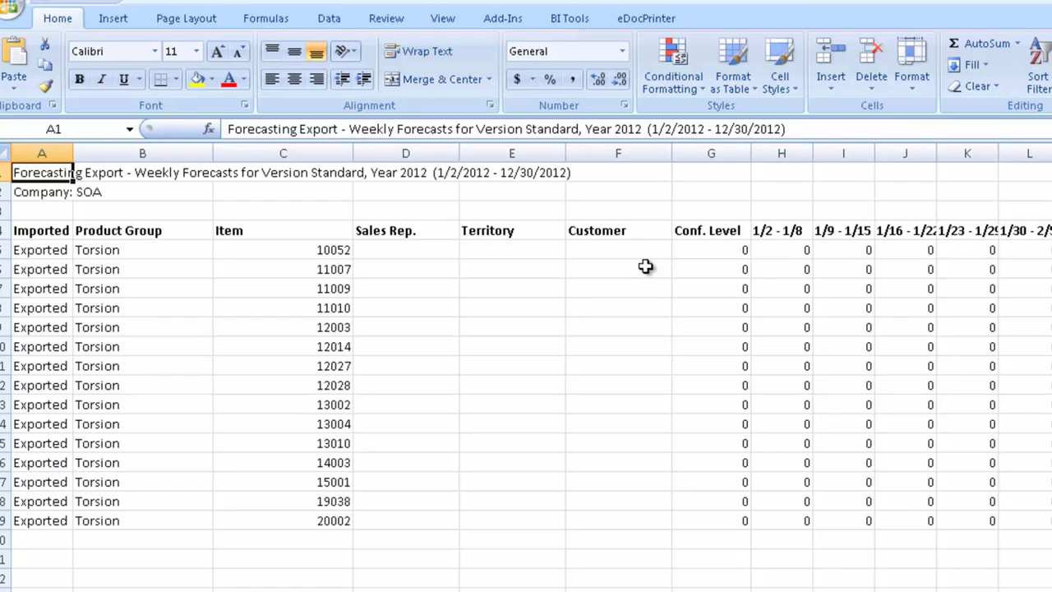
left_click_drag(45, 250, 51, 520)
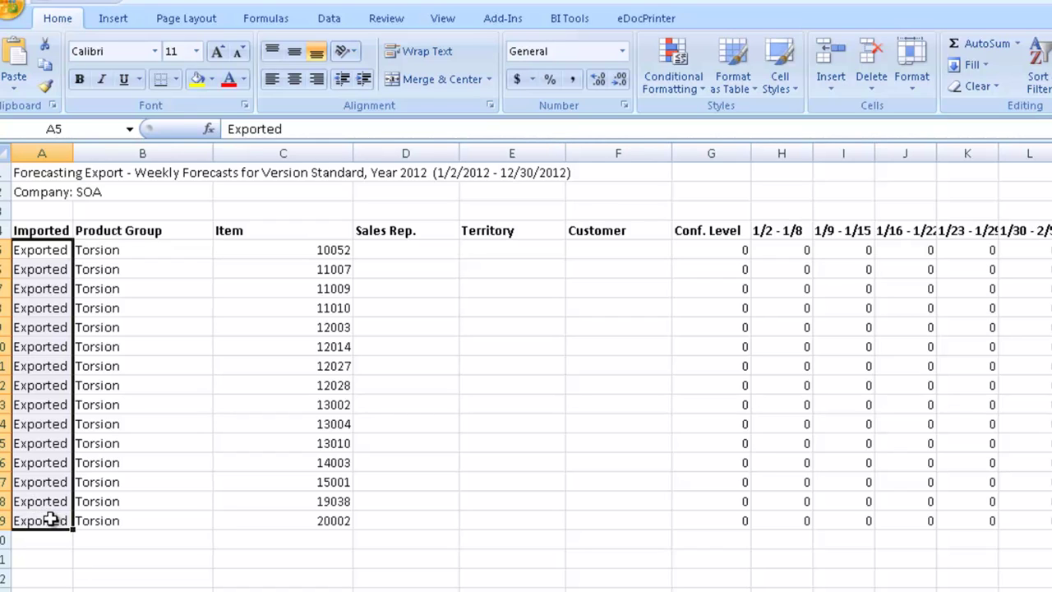
key("Delete")
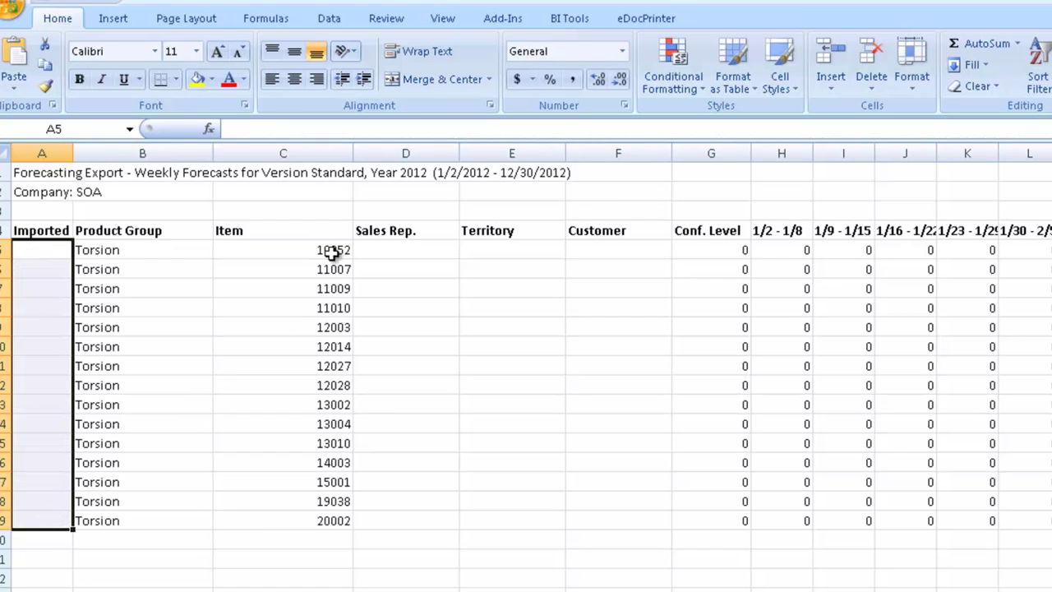
left_click(337, 251)
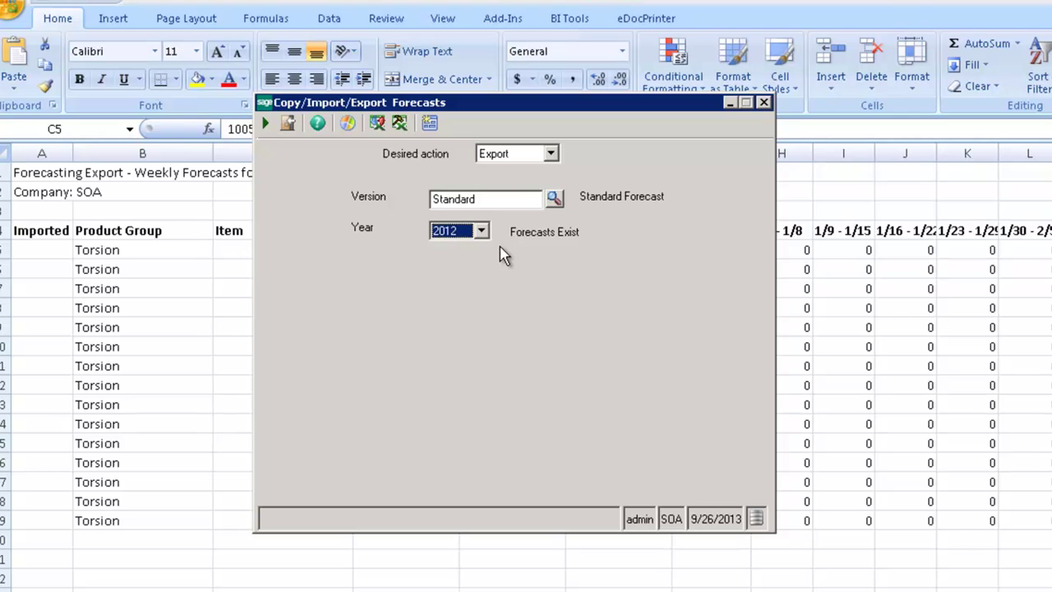
Set up a forecast import for the Standard version and year 2014, and close the form without running it
left_click(550, 154)
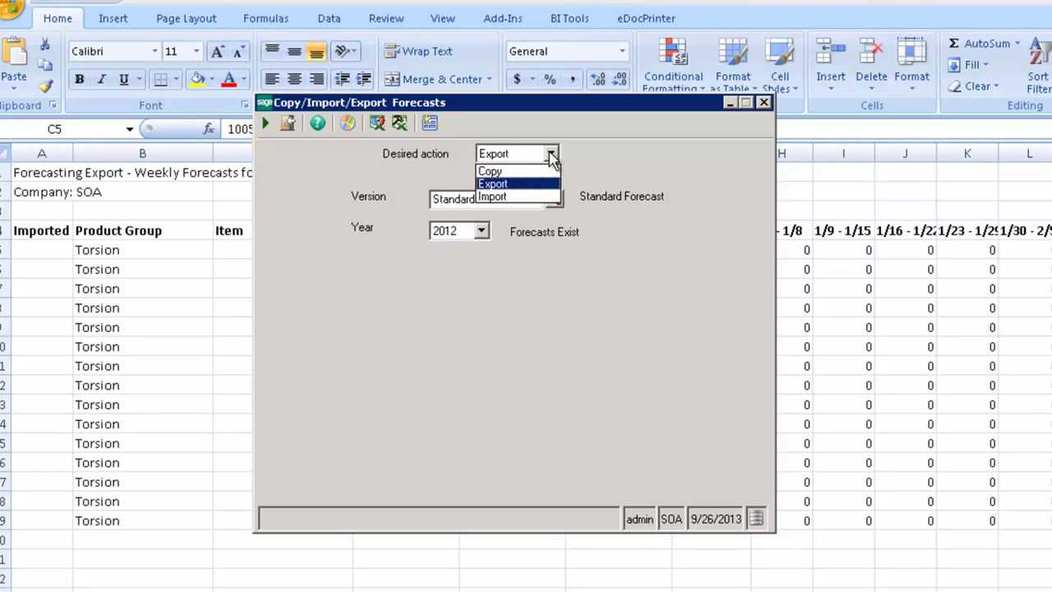
left_click(511, 195)
left_click(553, 198)
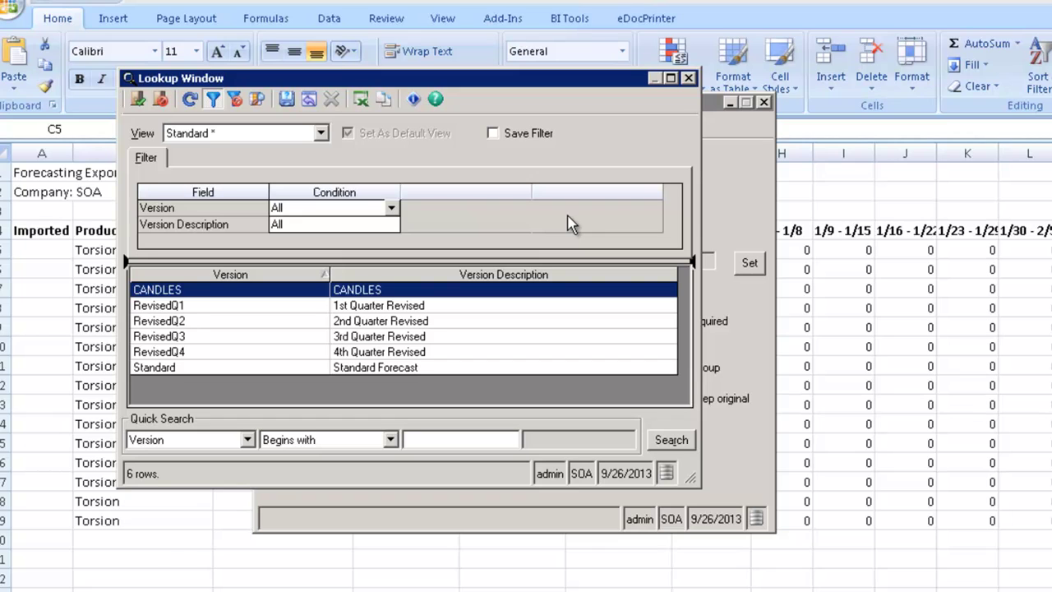
double_click(221, 368)
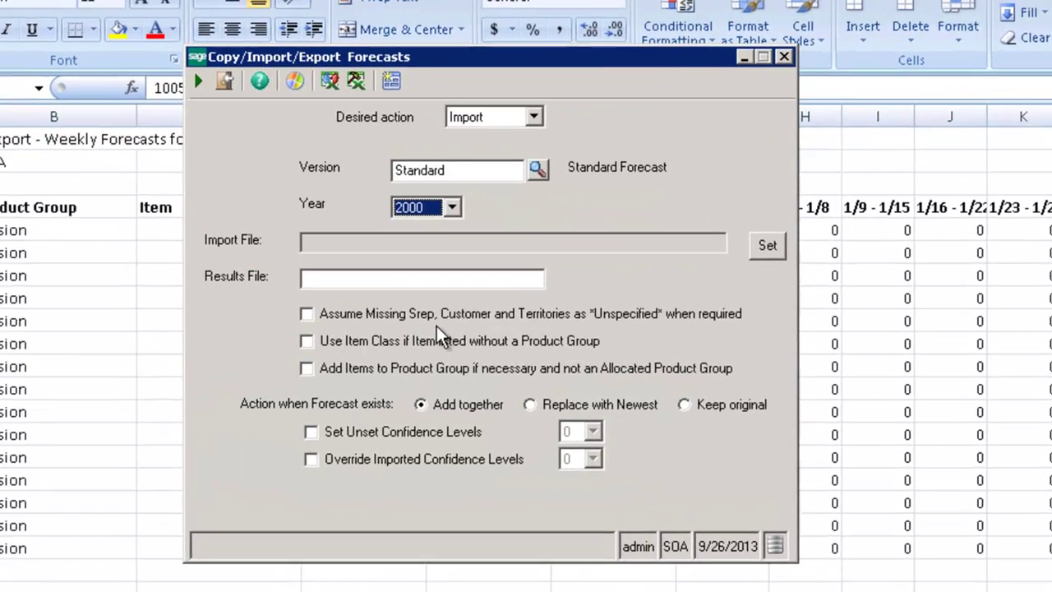
left_click(452, 207)
left_click(454, 328)
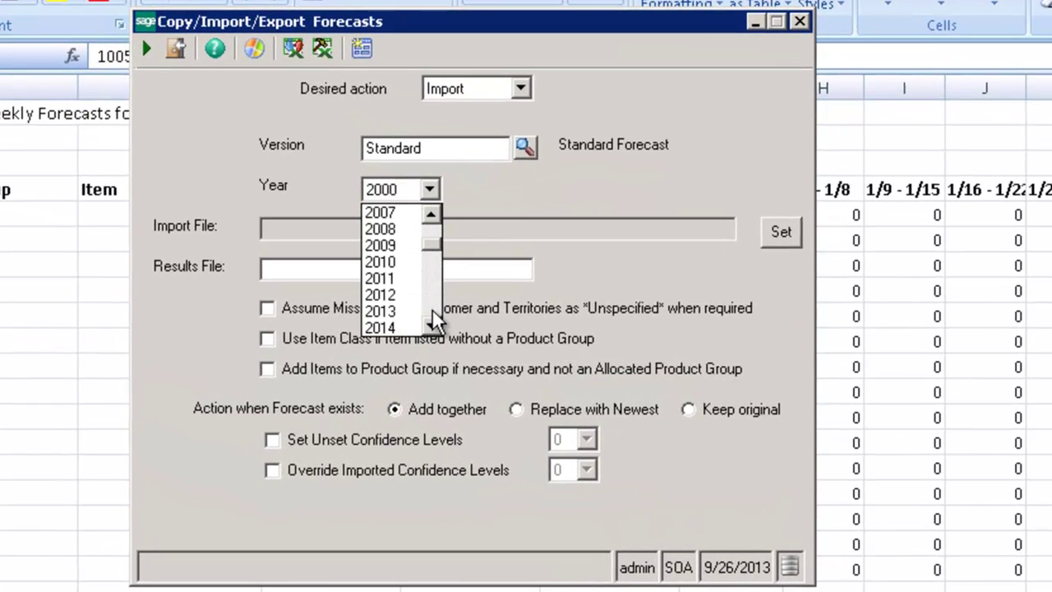
left_click(385, 327)
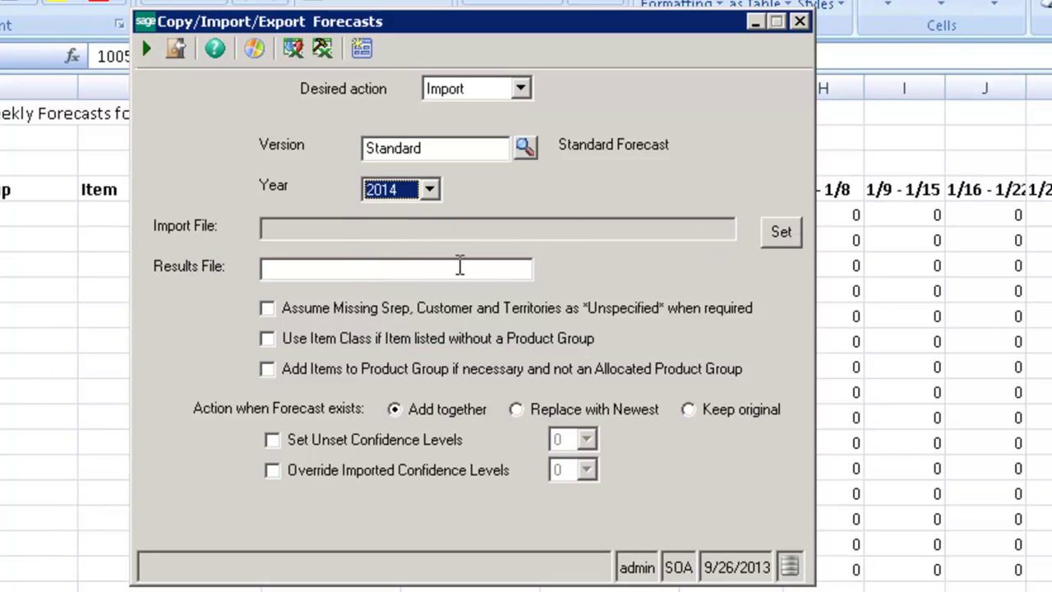
left_click(460, 266)
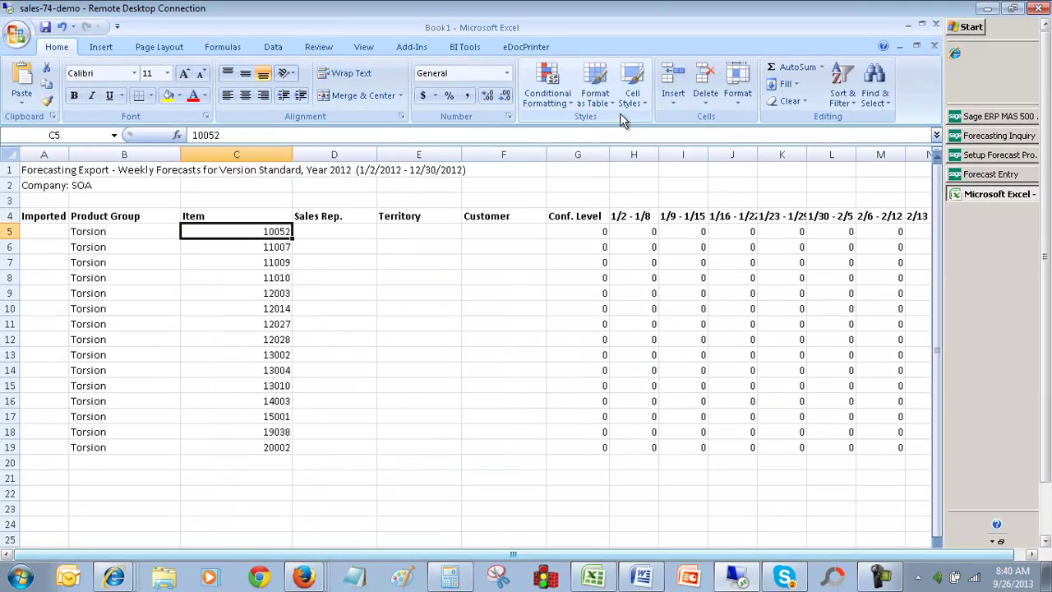
left_click(625, 110)
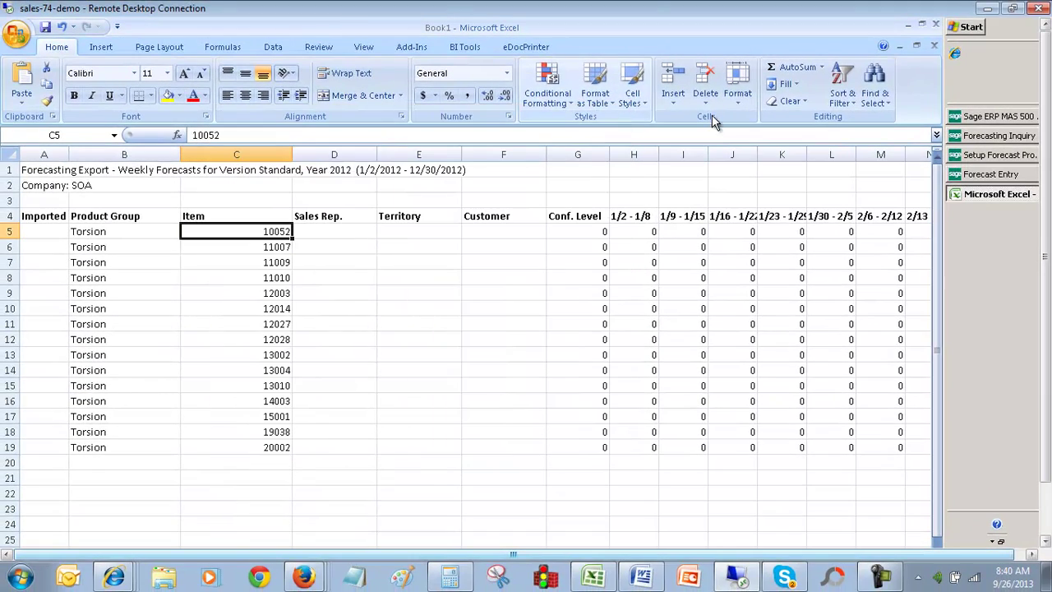
Review the file paths and other settings in Forecast Modeling Options, and close the form
left_click(908, 24)
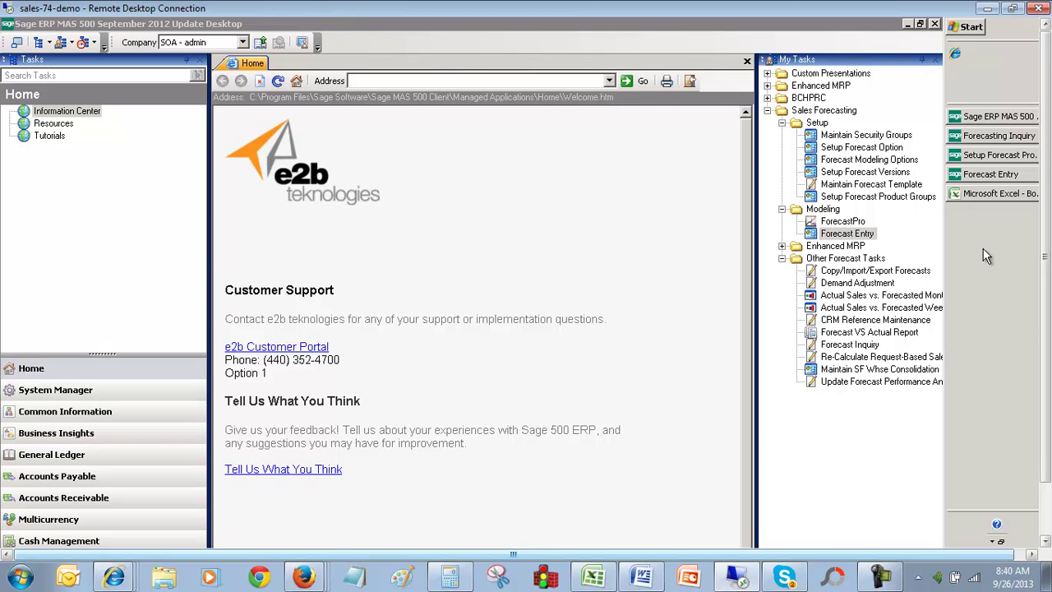
left_click(885, 161)
double_click(886, 161)
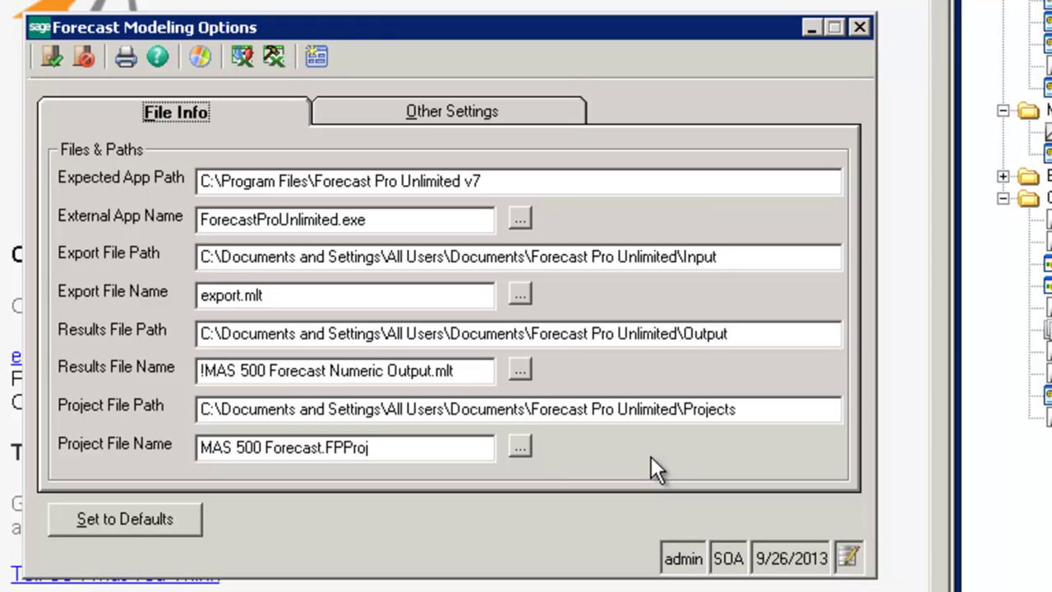
left_click(493, 115)
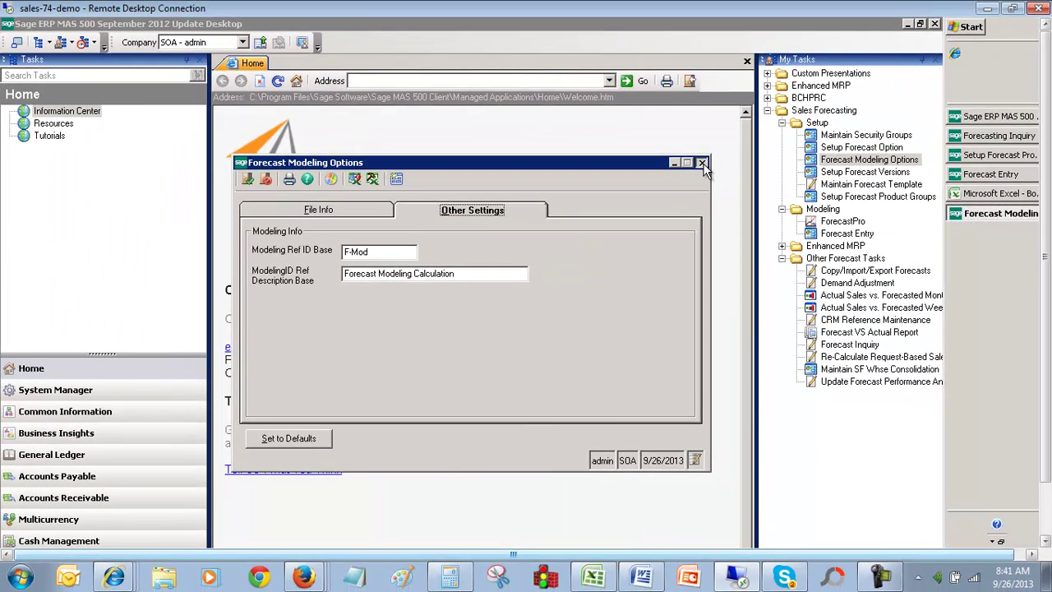
left_click(702, 163)
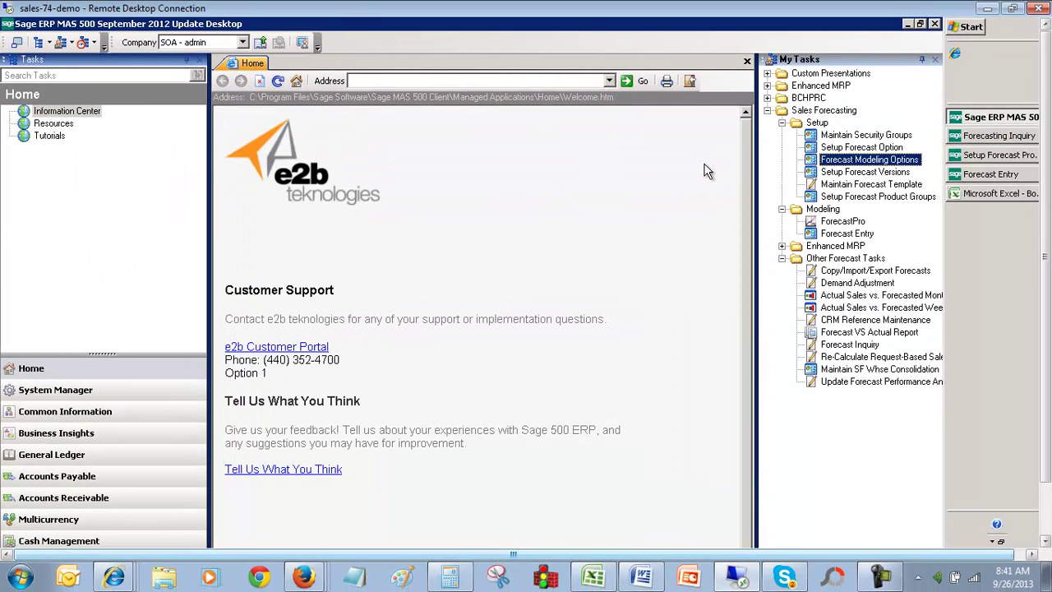
Review the Winter forecast template's monthly quantities and the available period types in Maintain Forecast Template, and close the form
left_click(877, 185)
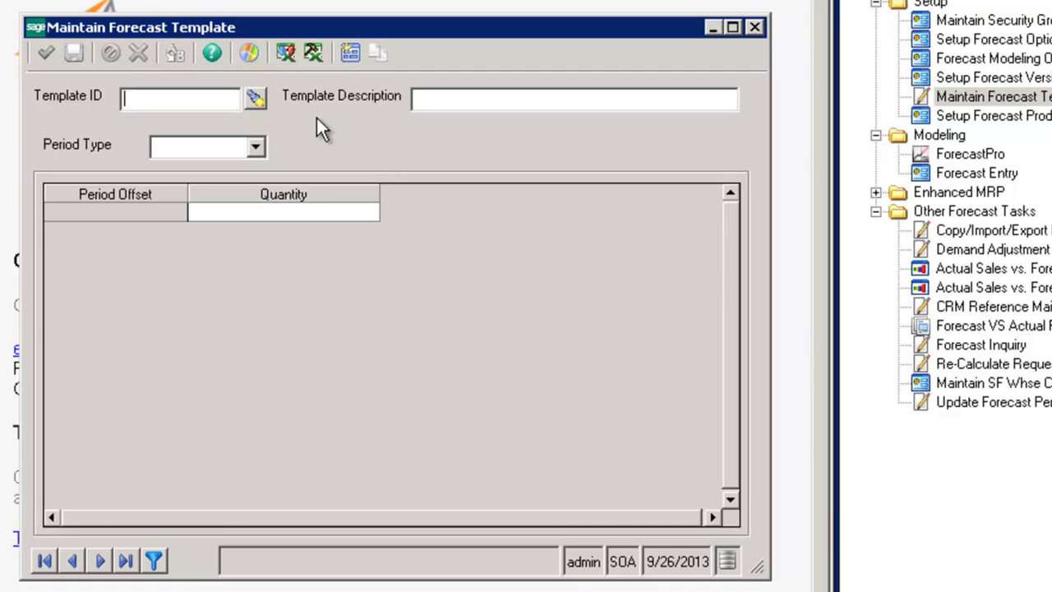
left_click(255, 98)
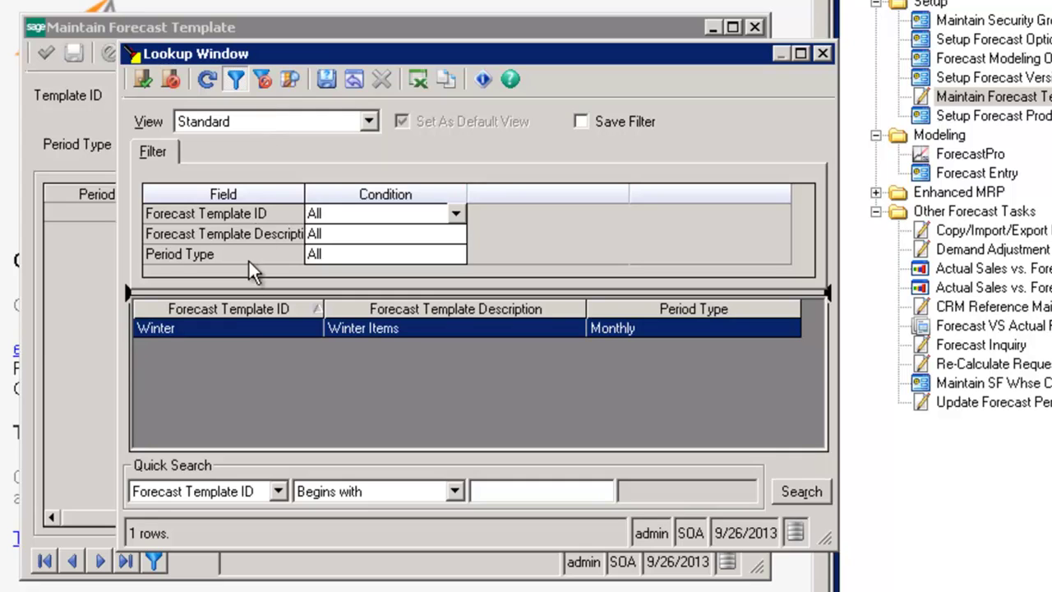
double_click(236, 330)
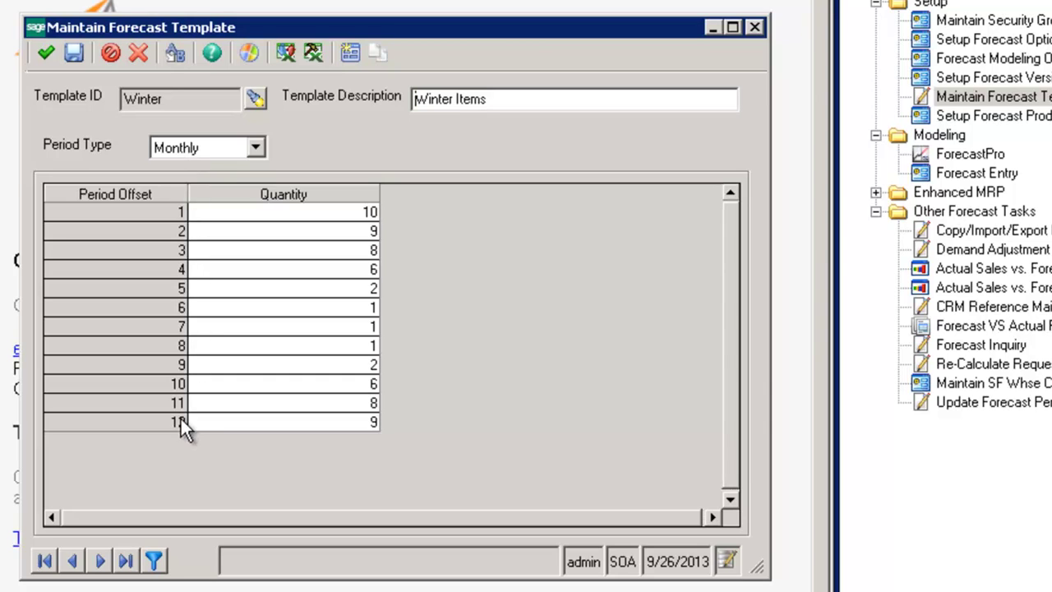
left_click(255, 147)
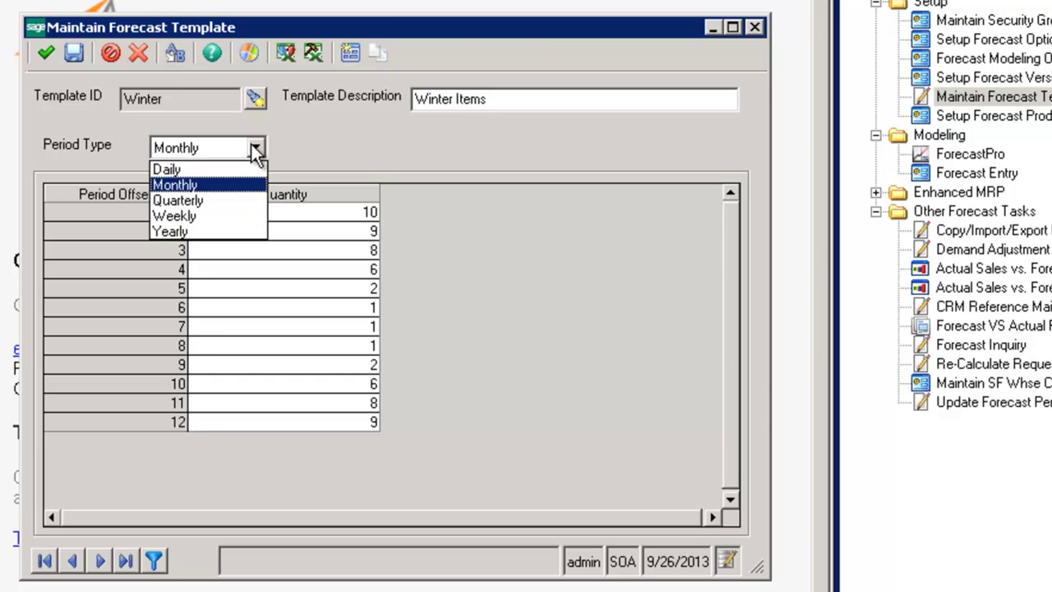
left_click(306, 148)
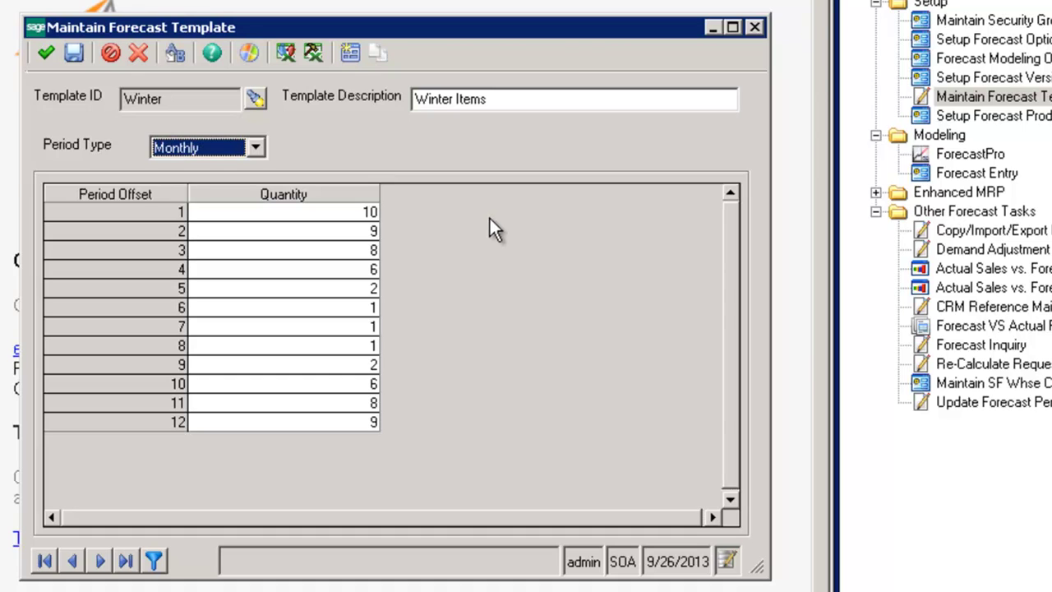
left_click(754, 27)
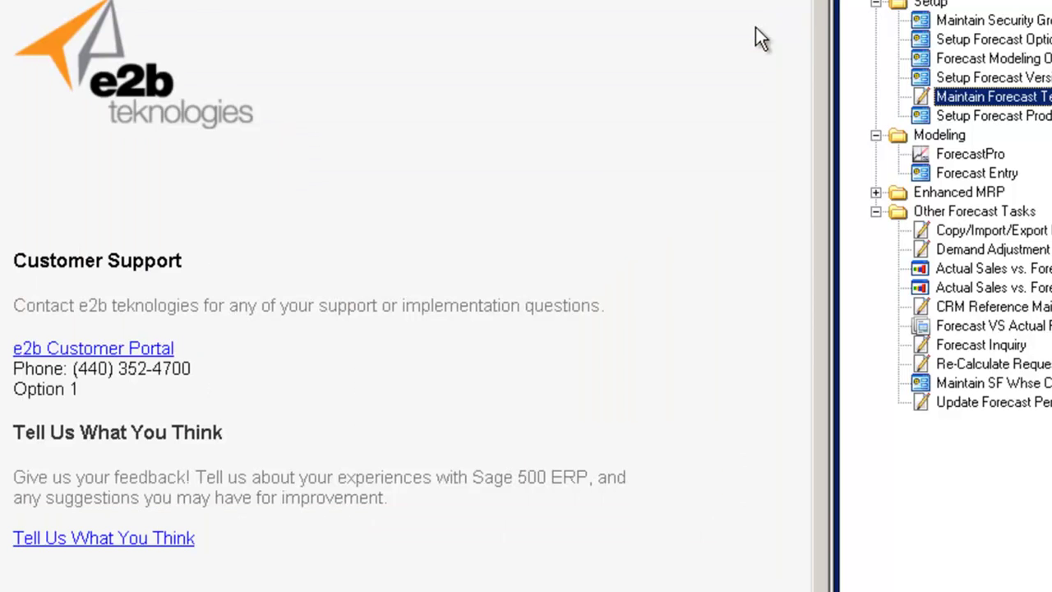
Load the Computer product group in Setup Forecast Product Groups
left_click(1041, 118)
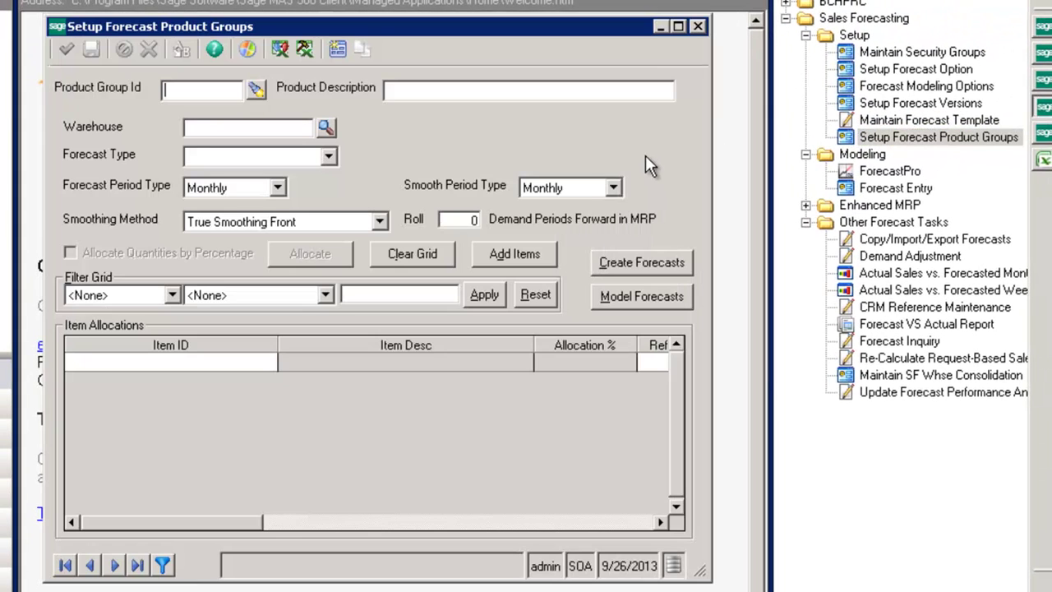
left_click(257, 88)
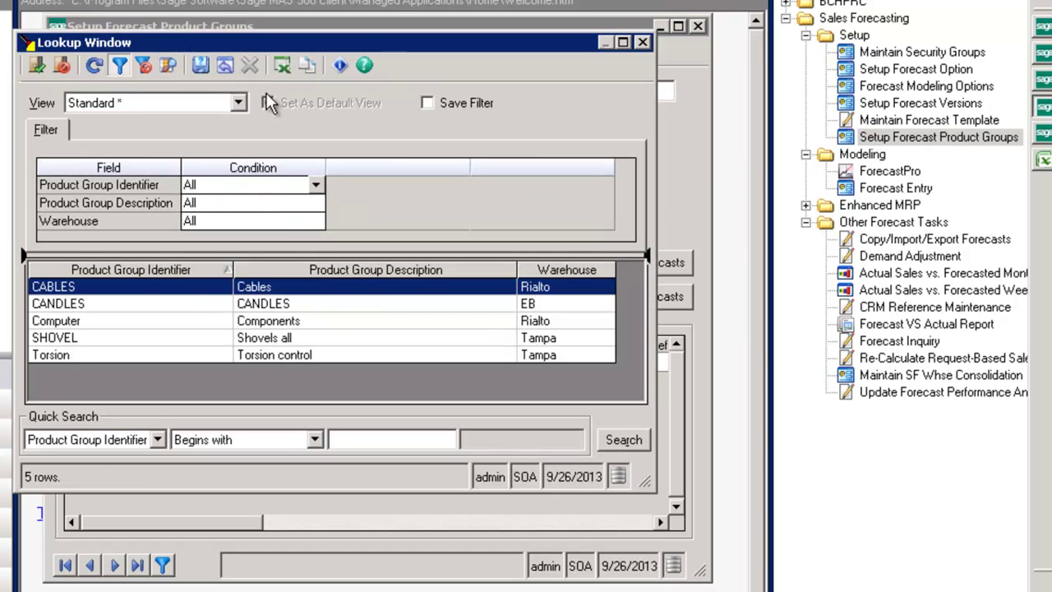
double_click(112, 321)
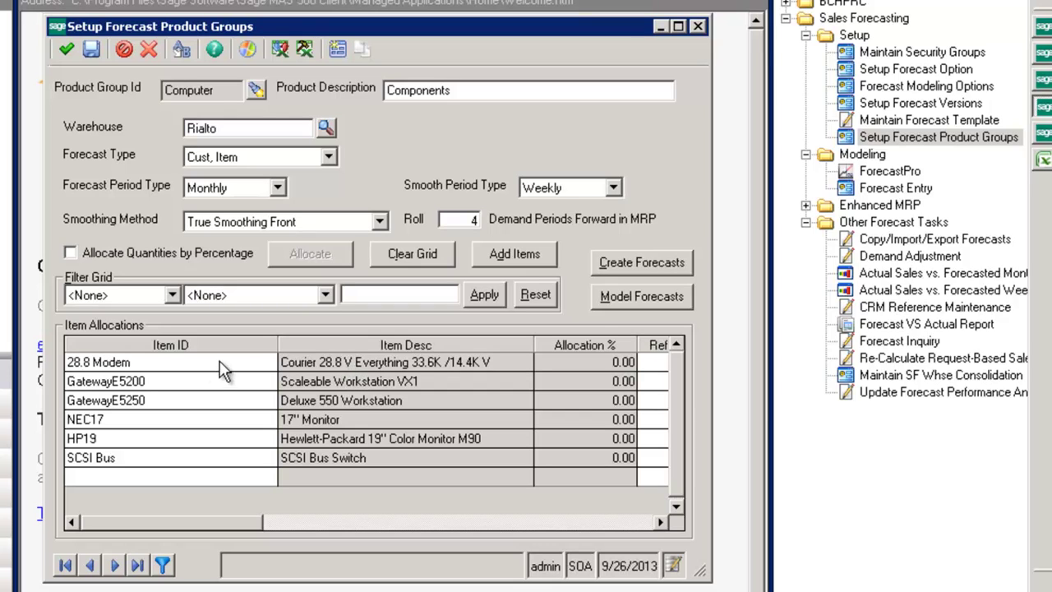
Review the item forecast properties of 28.8 Modem in the Computer group and close them
right_click(346, 360)
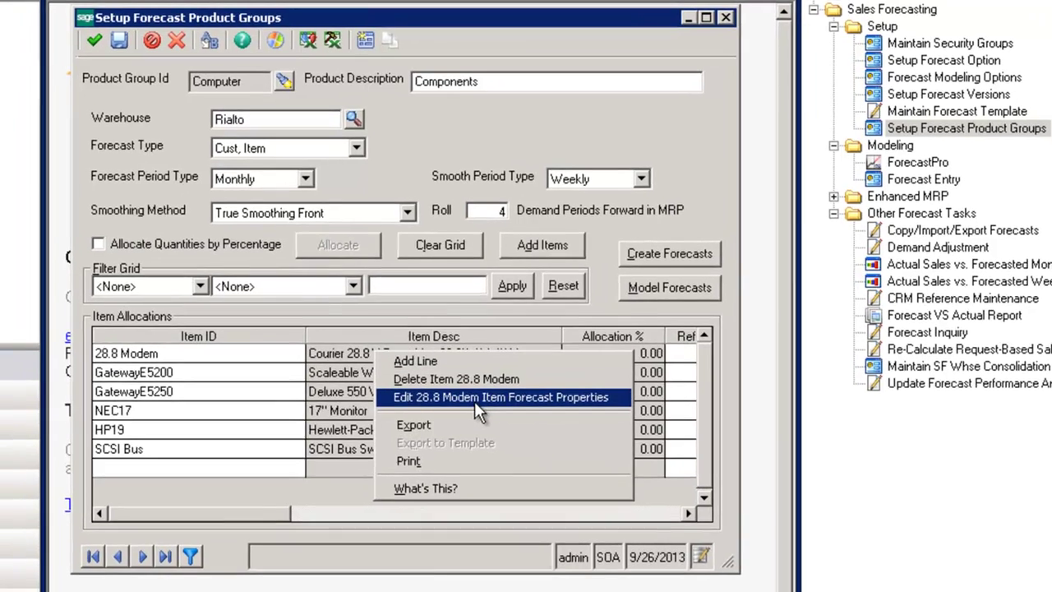
left_click(425, 406)
left_click_drag(503, 116, 510, 18)
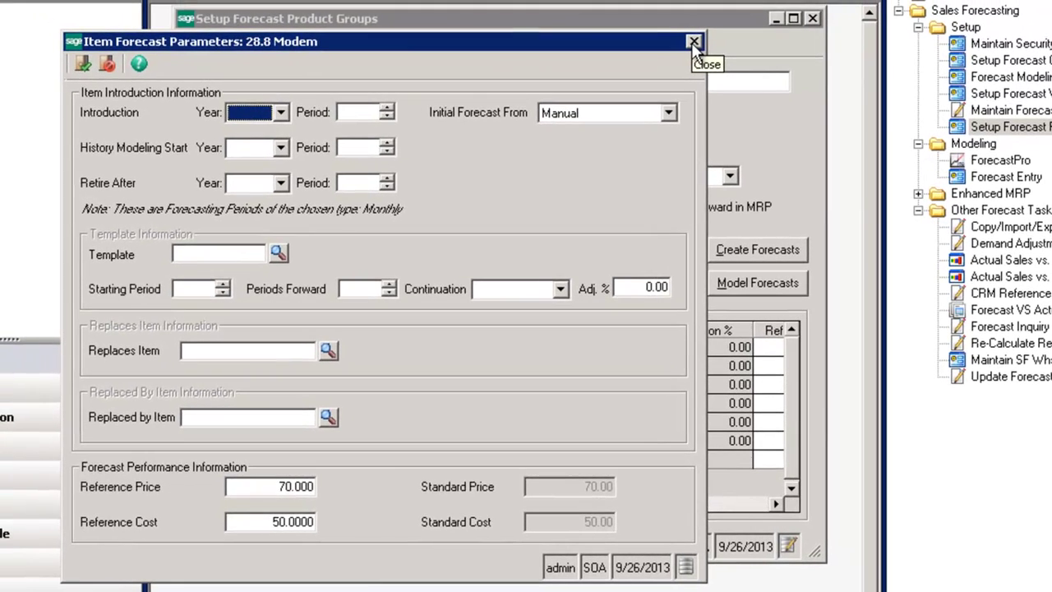
left_click(677, 17)
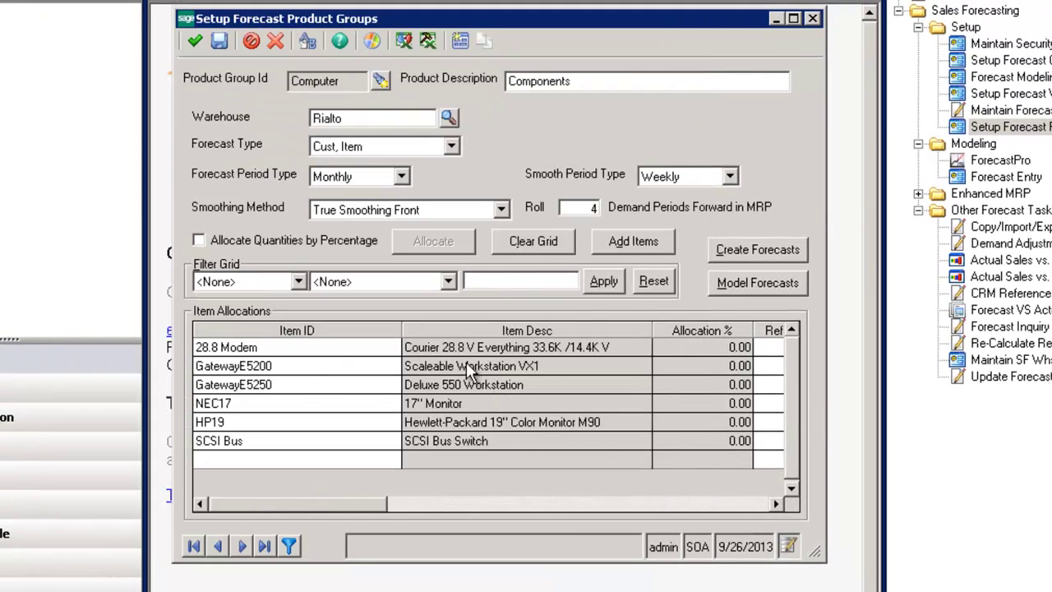
Review the item forecast properties of GatewayE5200, including its replaced-by item, and close them
right_click(459, 365)
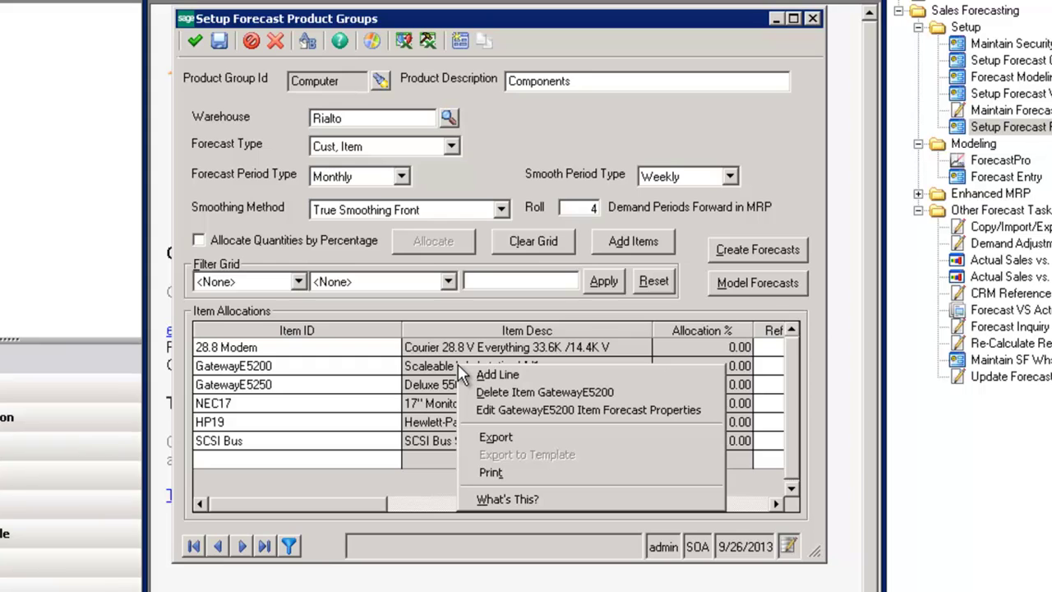
left_click(534, 411)
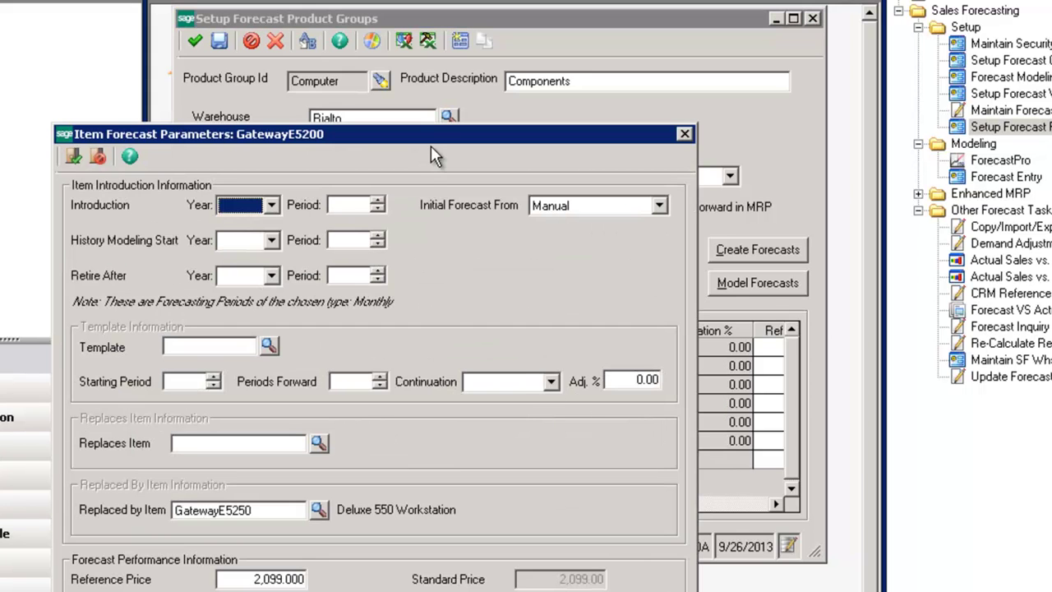
left_click_drag(436, 144, 436, 23)
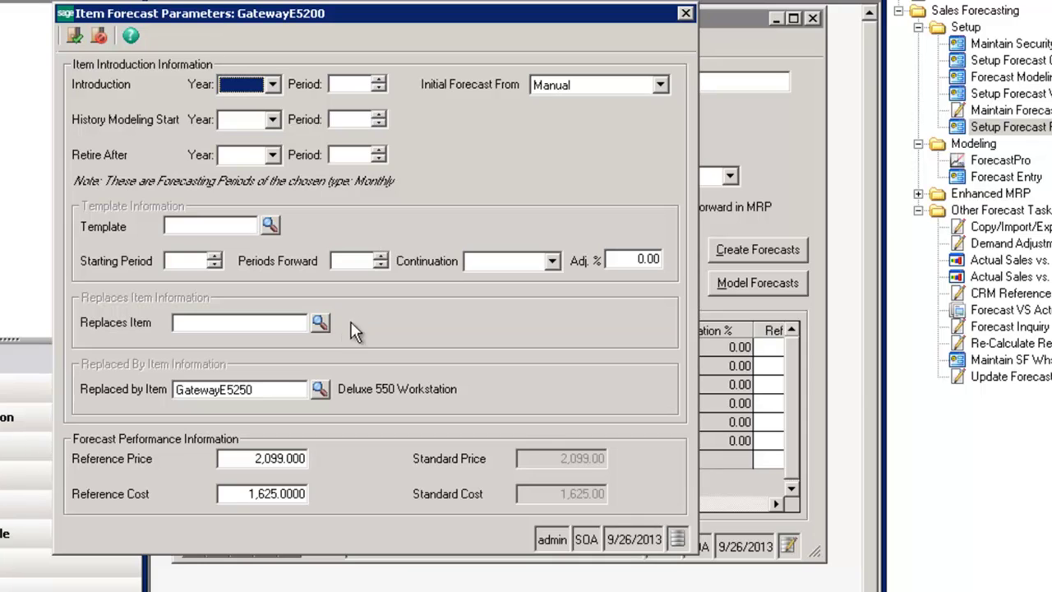
key("Tab")
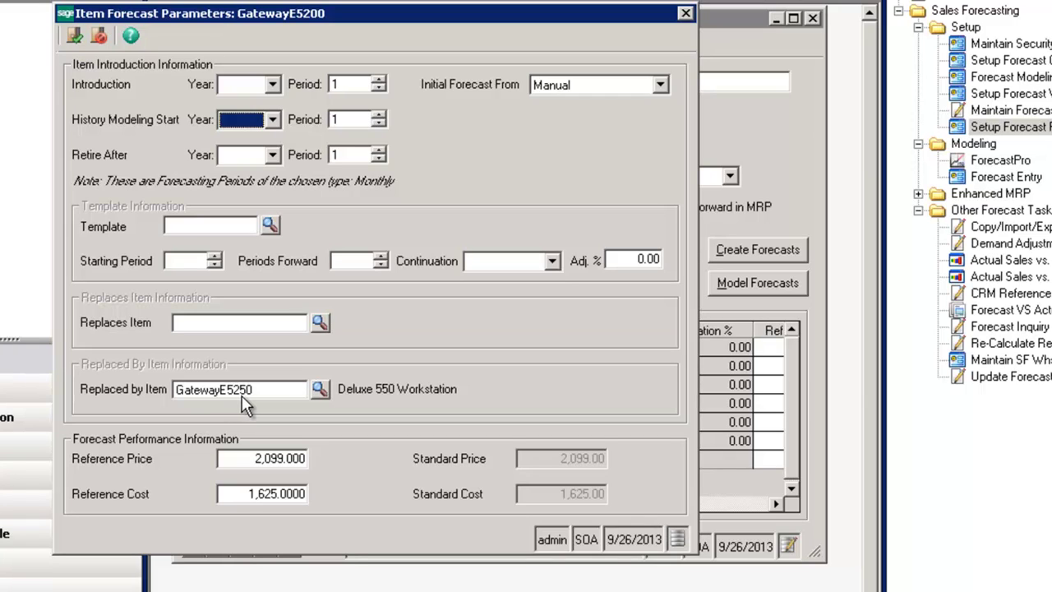
left_click(685, 14)
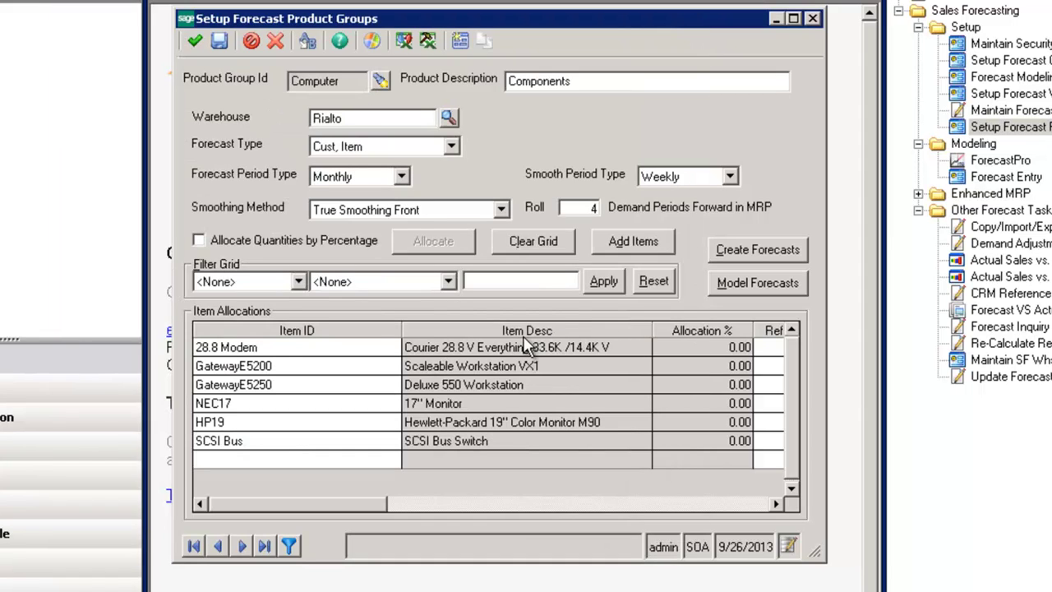
Review the item forecast properties of GatewayE5250, including its initial forecast source and the item it replaces, and close them
right_click(458, 383)
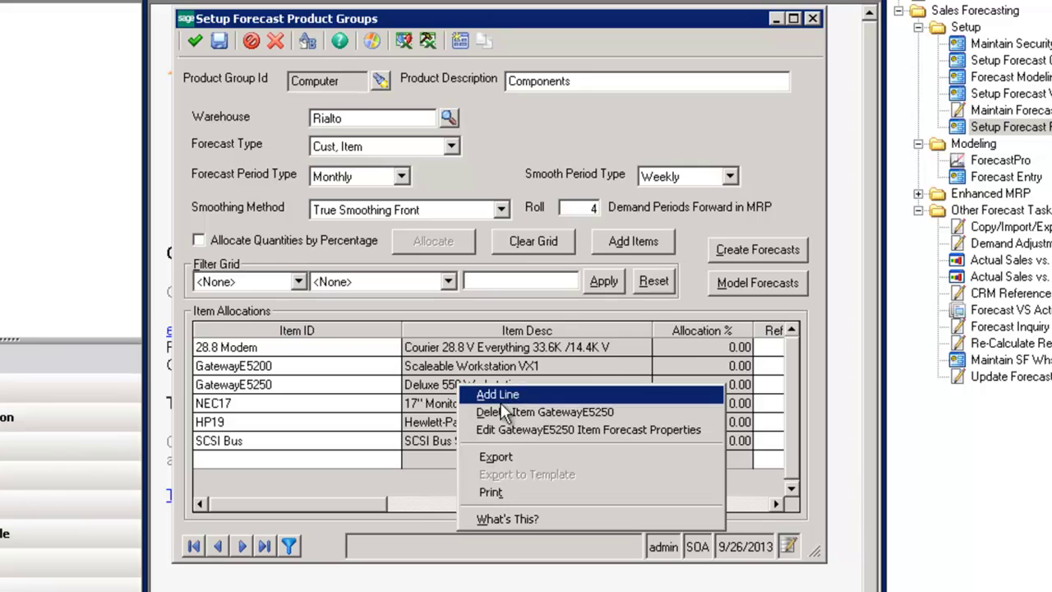
left_click(532, 435)
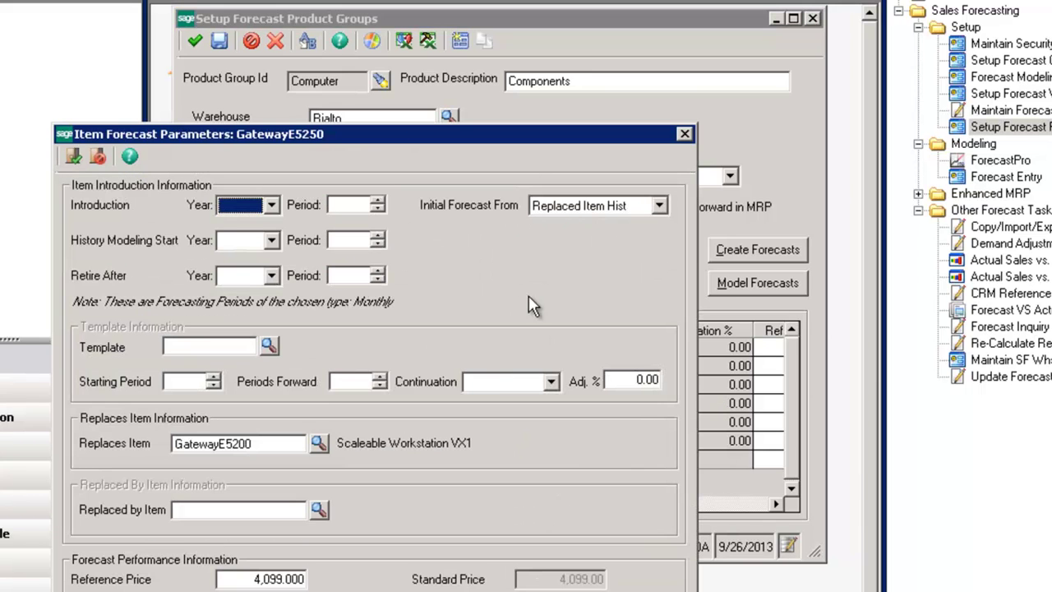
left_click_drag(530, 135, 536, 23)
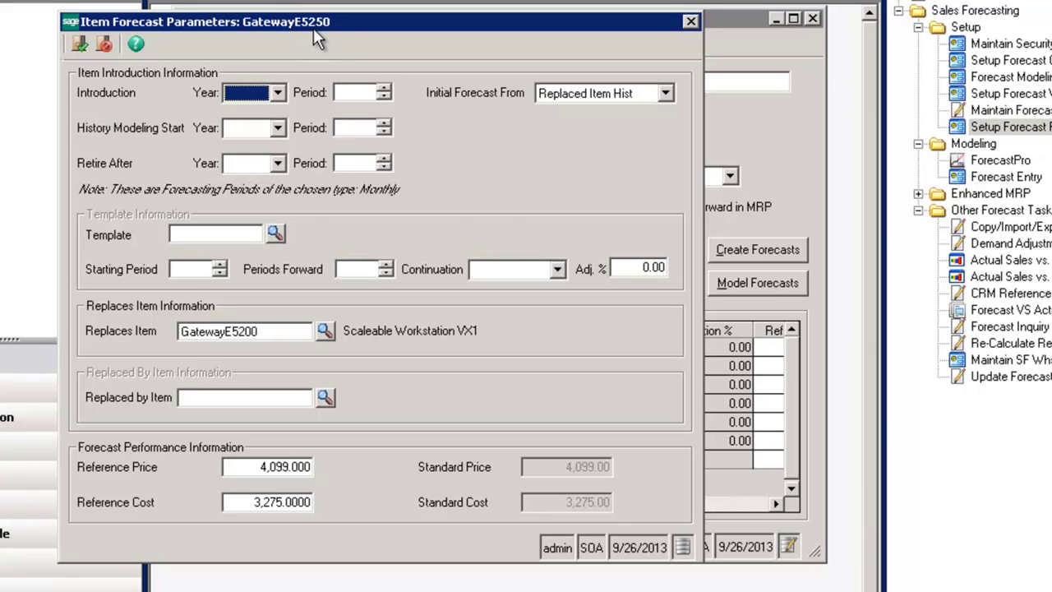
left_click(690, 20)
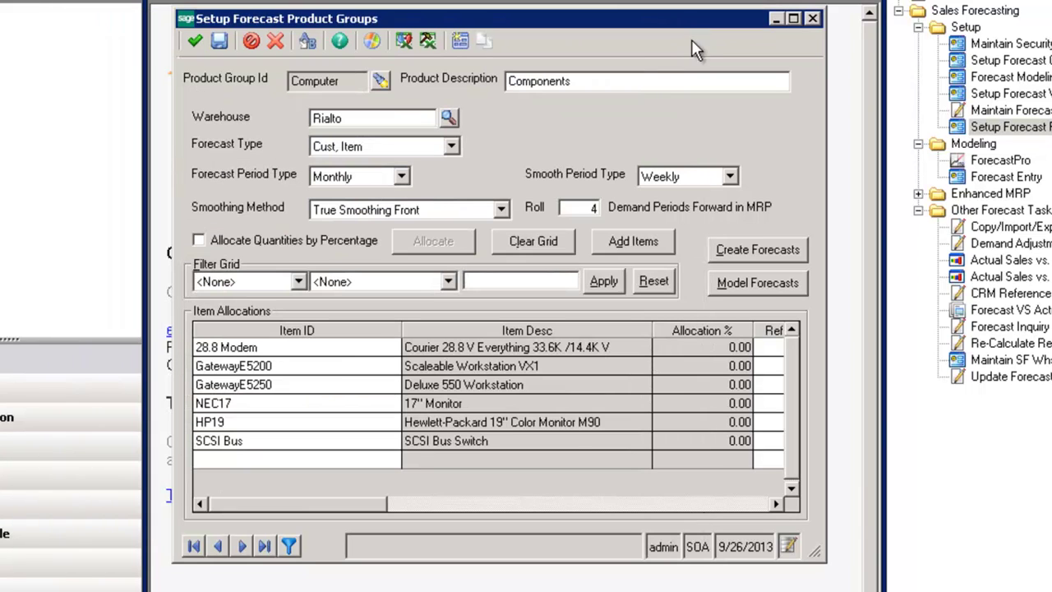
Check the item forecast properties of NEC17 and HP19, closing each without changes
right_click(440, 404)
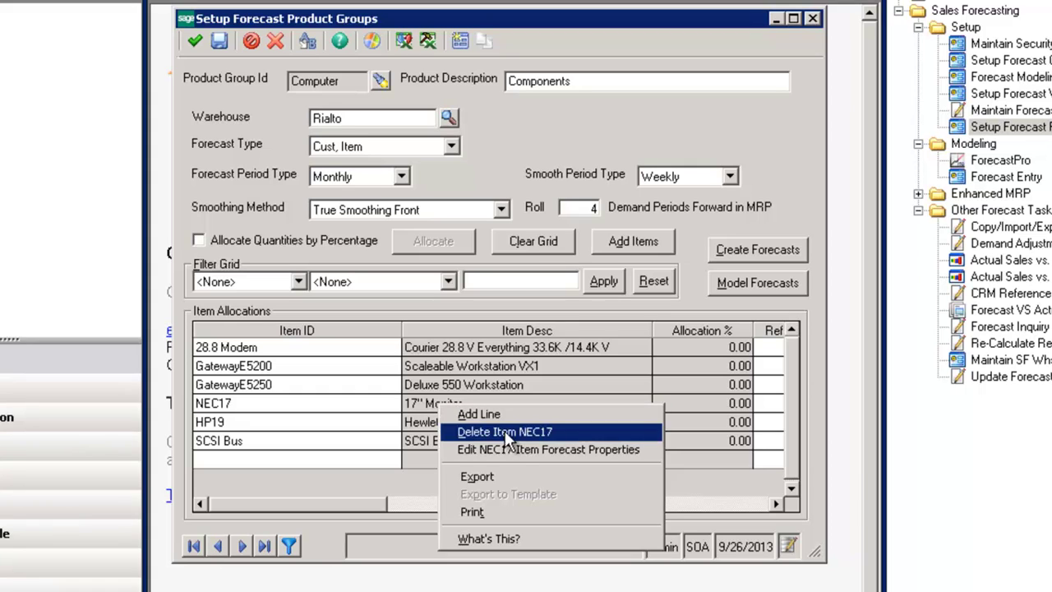
left_click(513, 453)
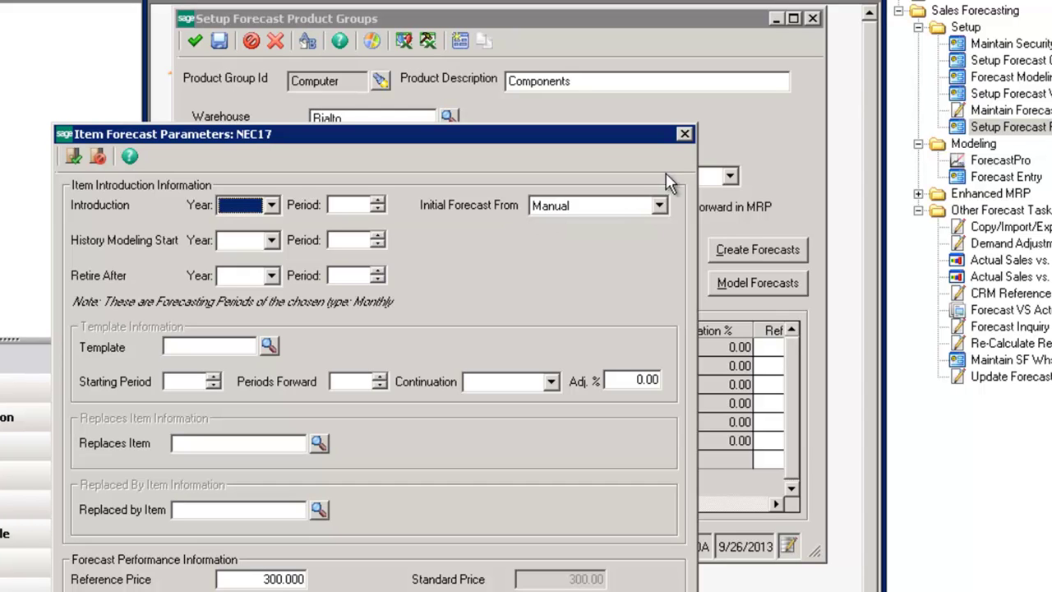
left_click(684, 134)
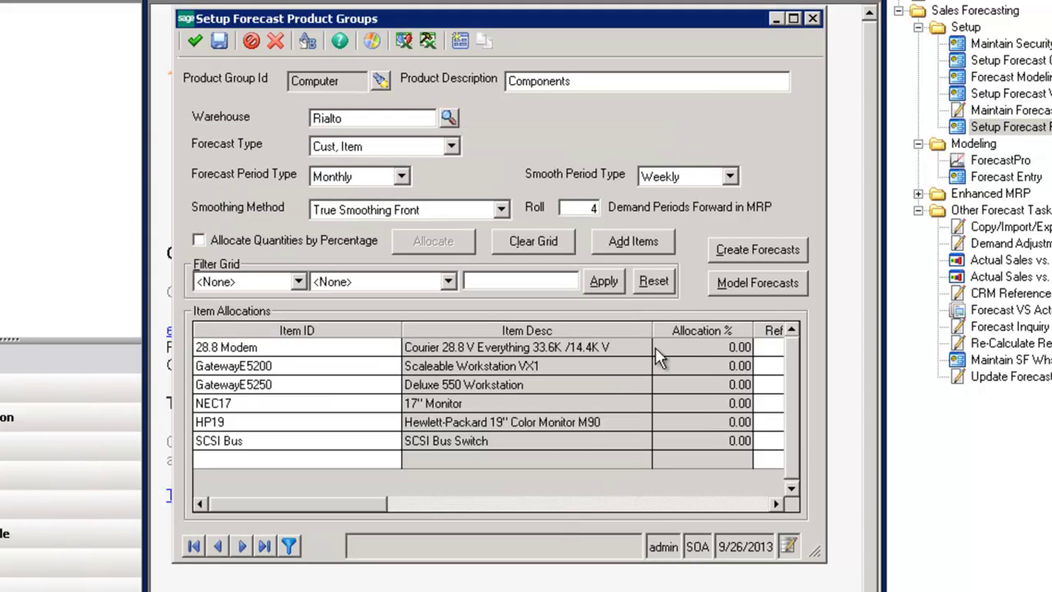
right_click(478, 424)
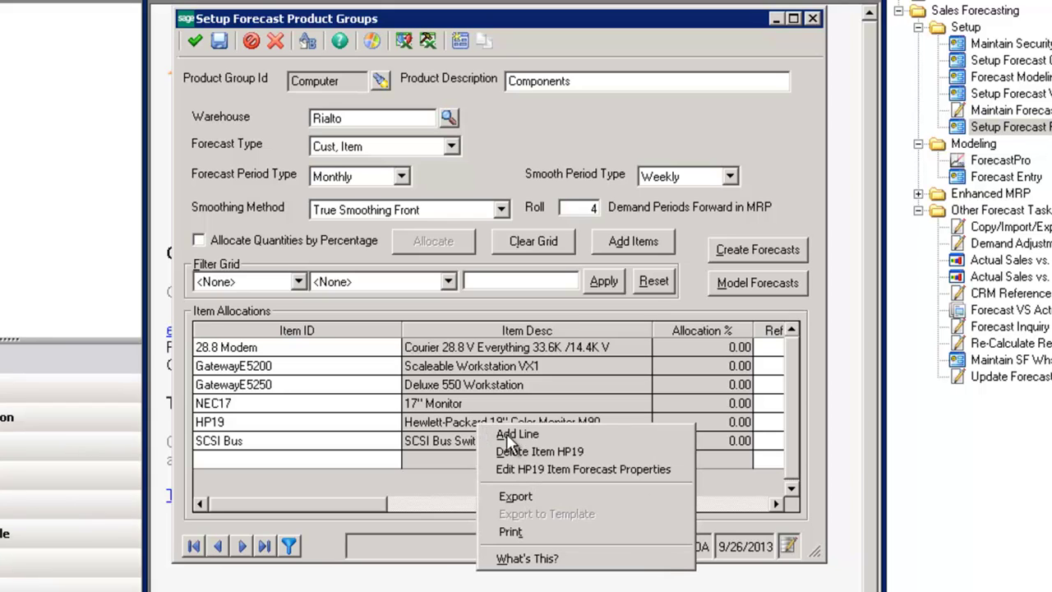
left_click(536, 470)
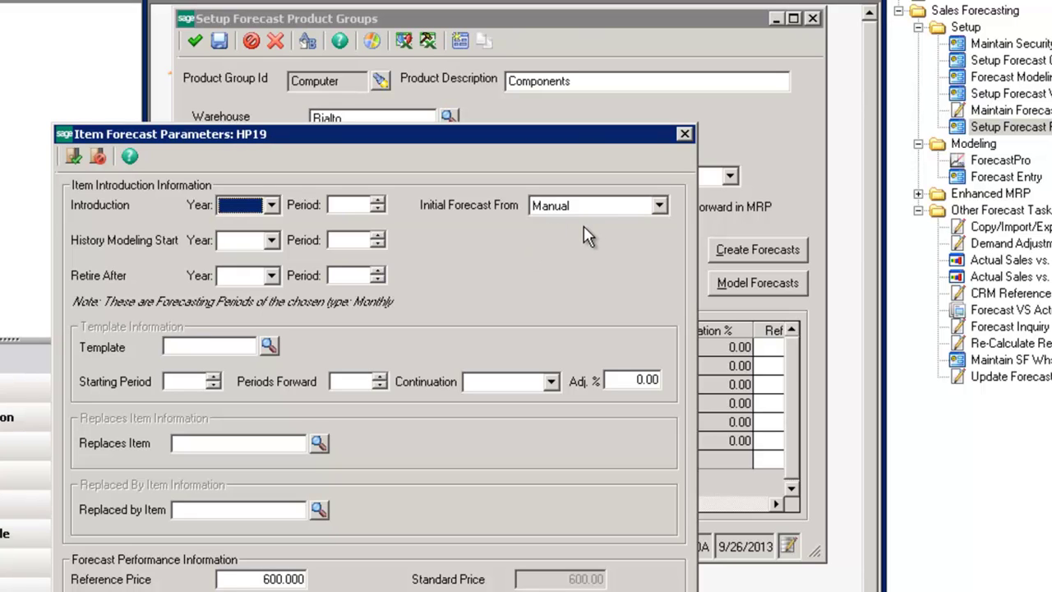
left_click(683, 134)
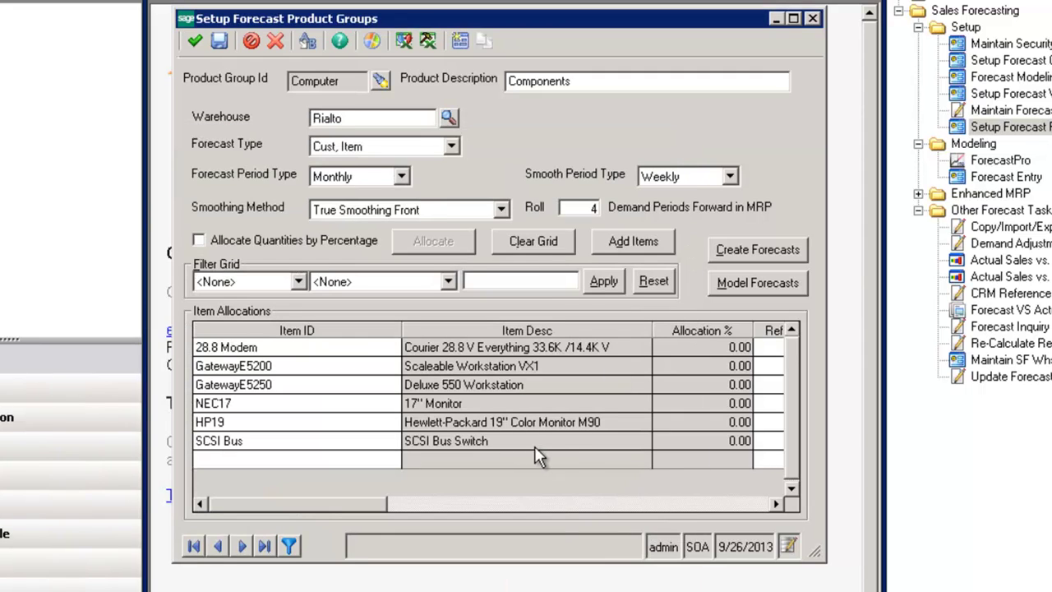
Review the SCSI Bus item's introduction, retirement and template forecast settings, and close them with saving
right_click(511, 450)
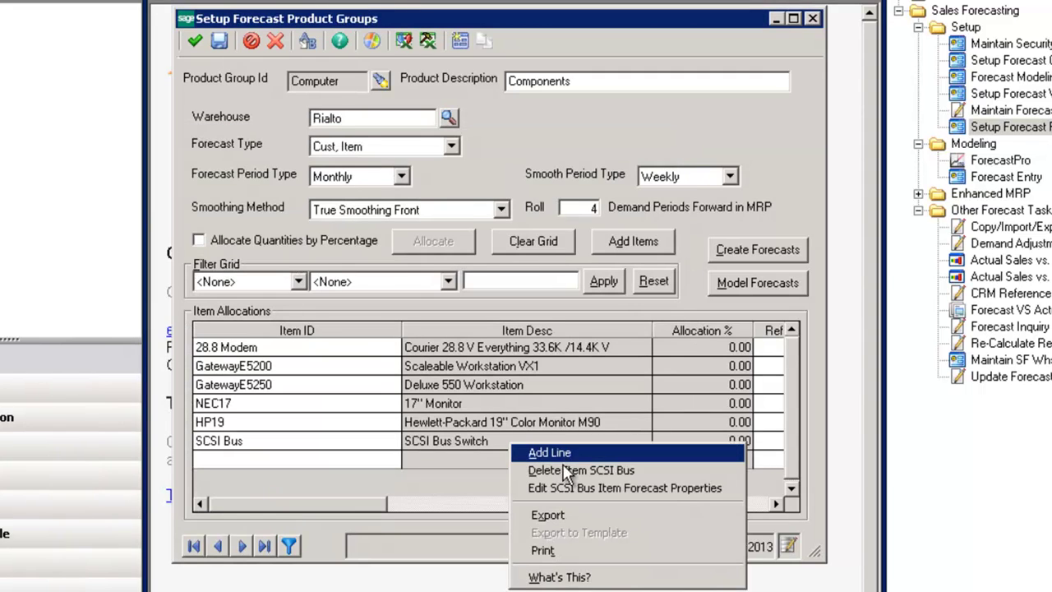
left_click(576, 488)
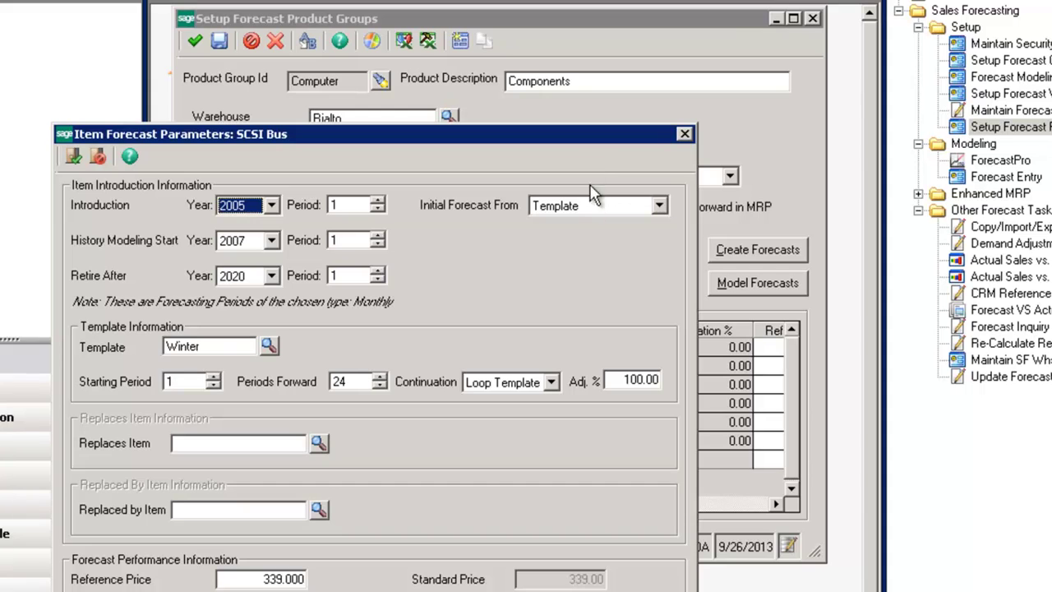
left_click_drag(591, 138, 626, 34)
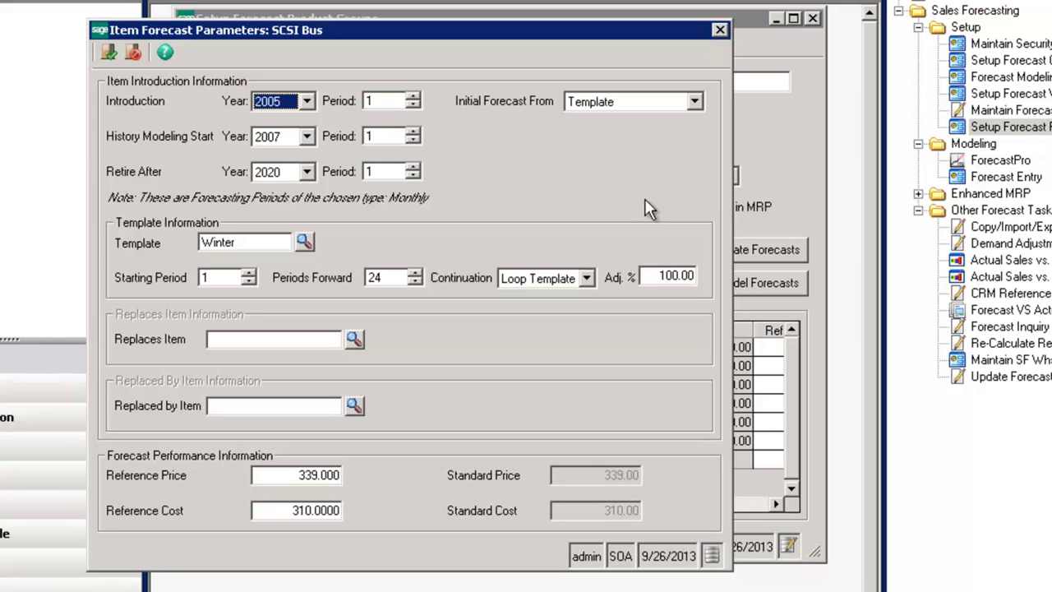
left_click(110, 54)
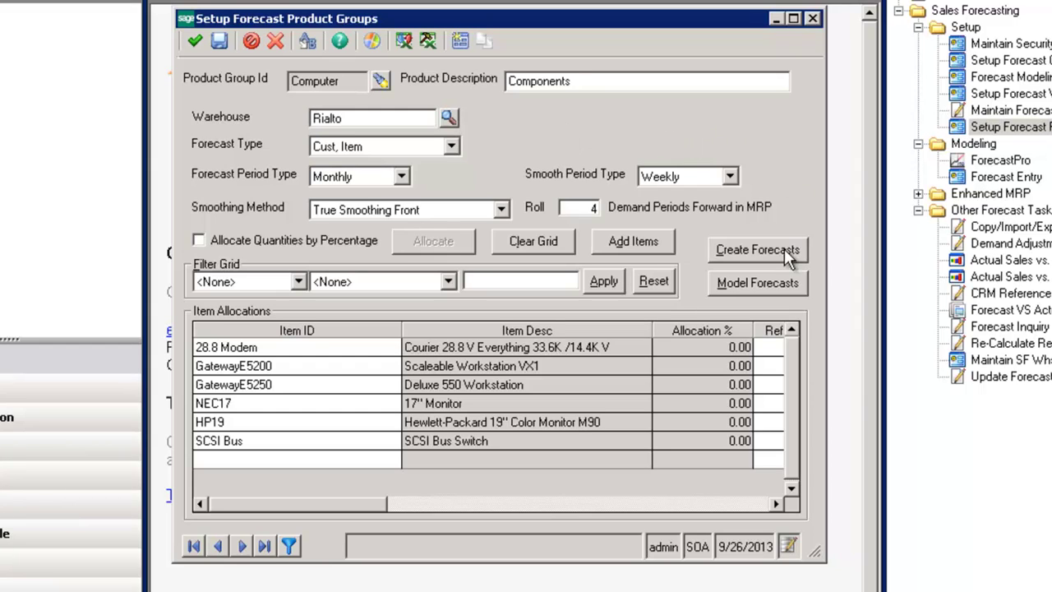
Save the Computer product group, open its forecast calculation and choose the Standard forecast version
left_click(758, 283)
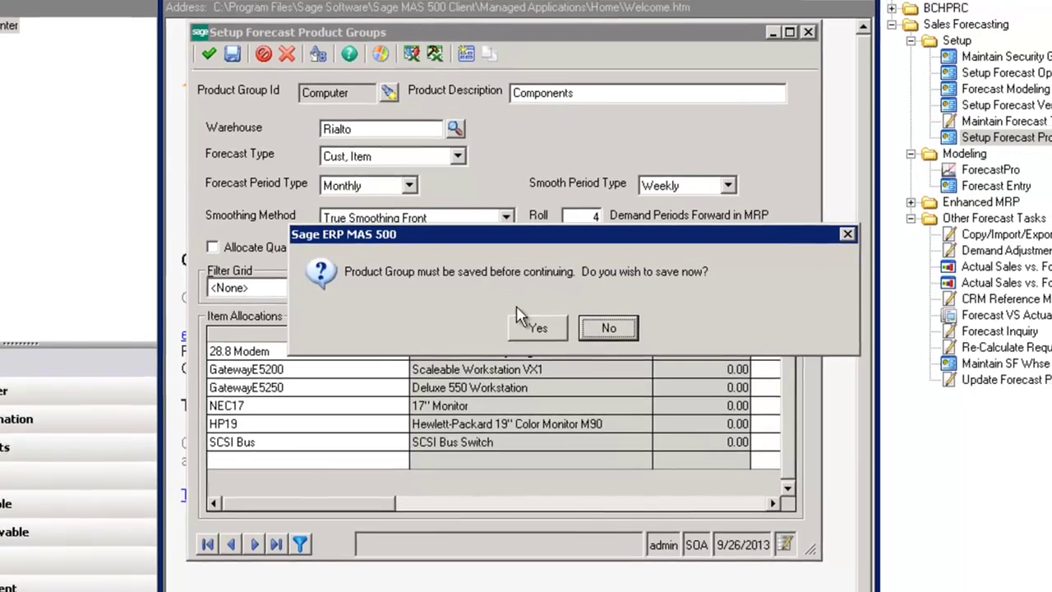
left_click(534, 323)
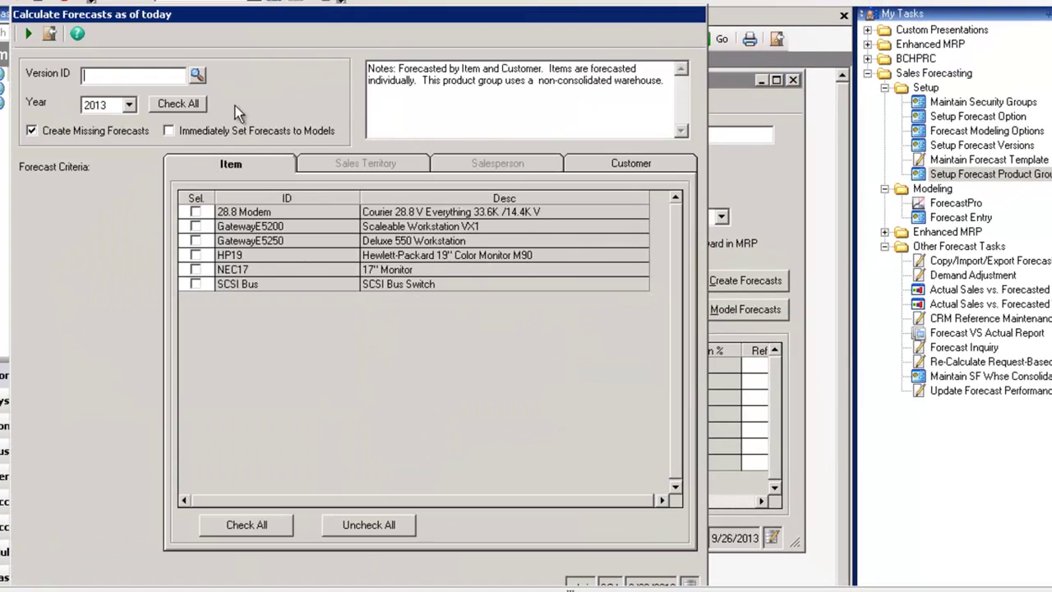
left_click(198, 75)
double_click(175, 325)
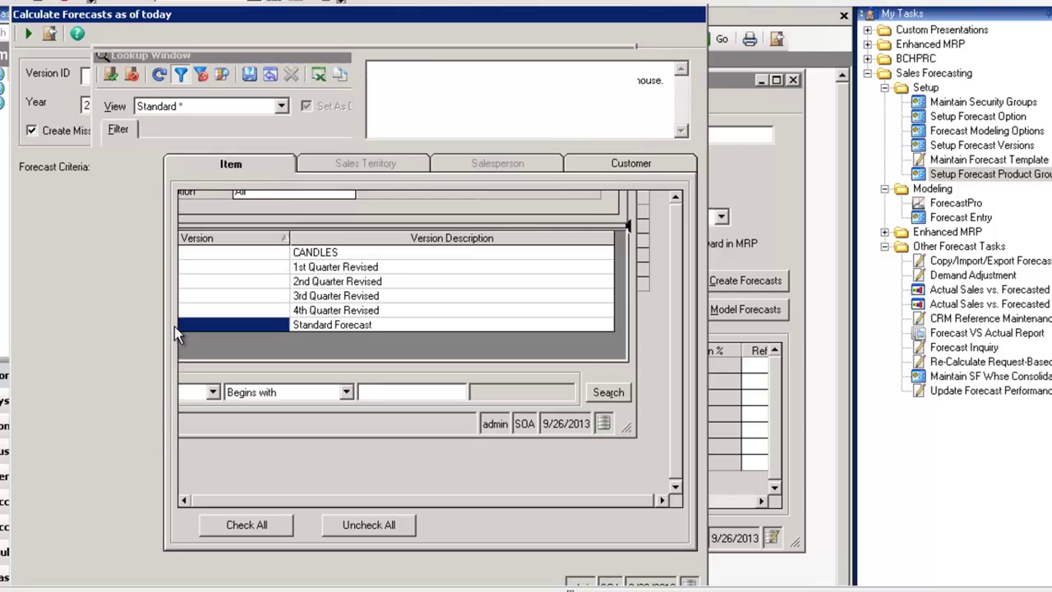
Set the calculation year to 2005 and enable immediately setting forecasts to models
left_click(127, 105)
scroll(134, 146, "up", 2)
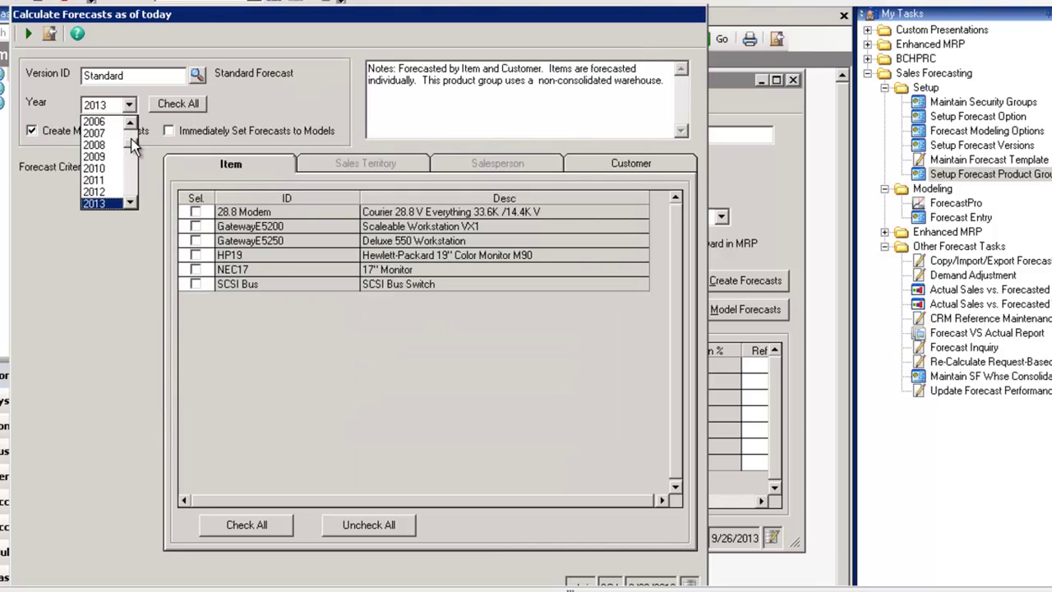
scroll(134, 145, "up", 1)
left_click(117, 121)
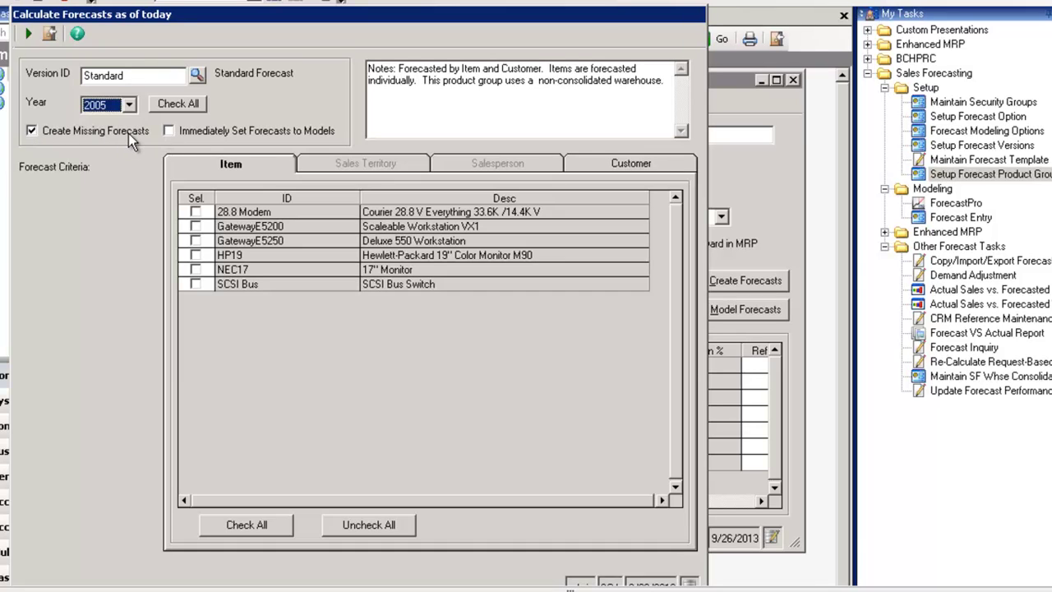
left_click(170, 133)
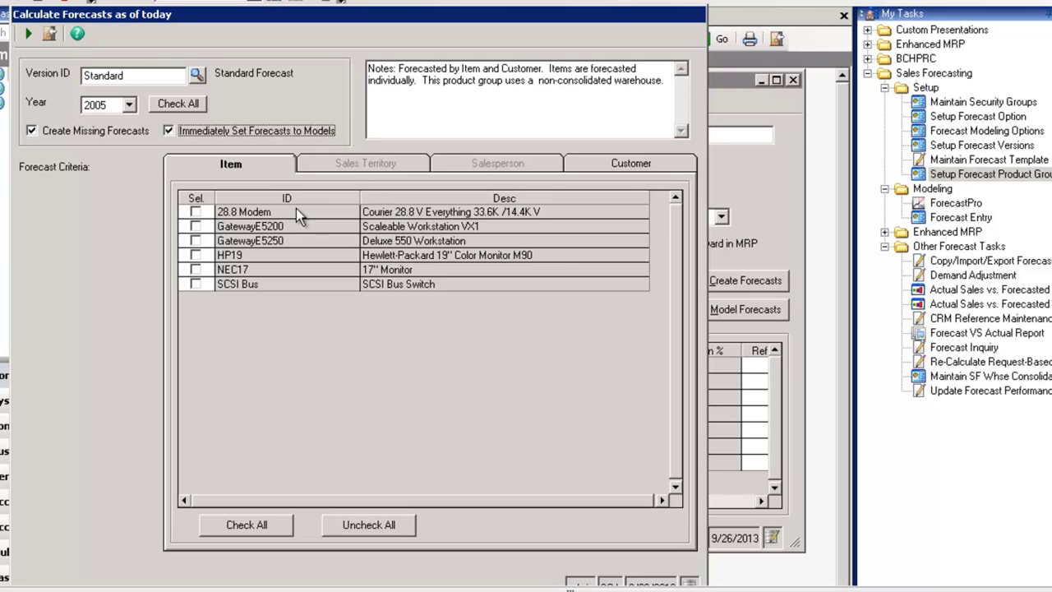
Limit the forecast criteria to the SCSI Bus item and the *Unspecified* customer
left_click(198, 212)
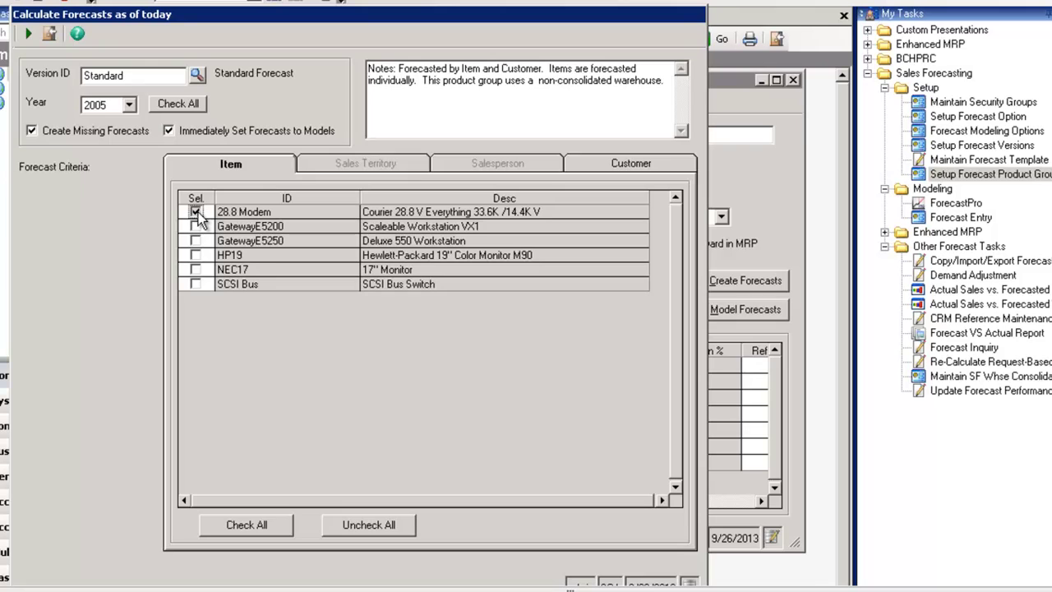
left_click(195, 285)
left_click(622, 164)
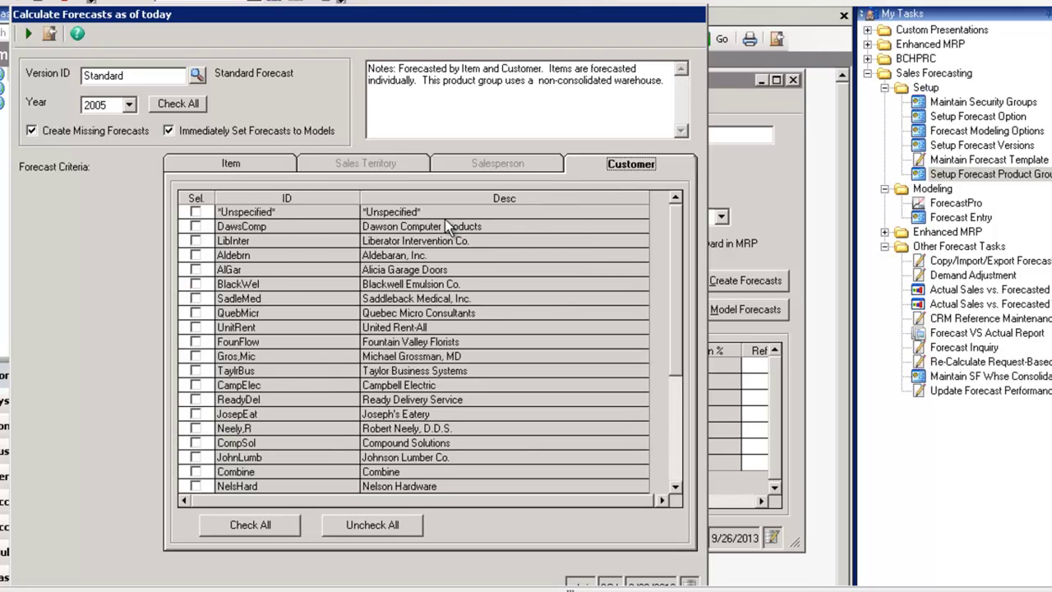
left_click(195, 212)
left_click(264, 164)
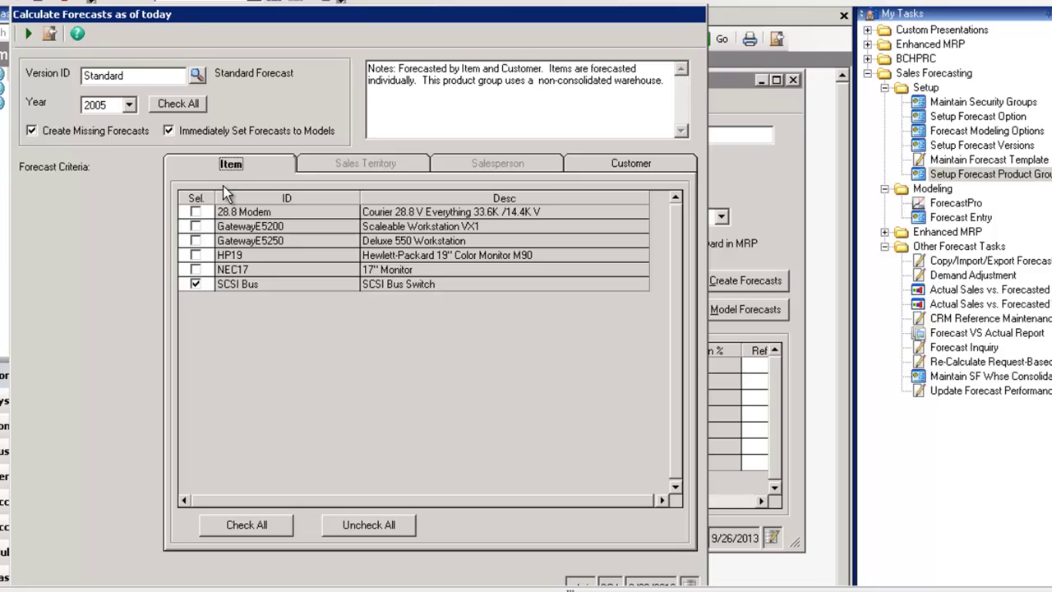
Run the 2005 forecast calculation for SCSI Bus, agreeing to create the missing forecast
left_click(29, 36)
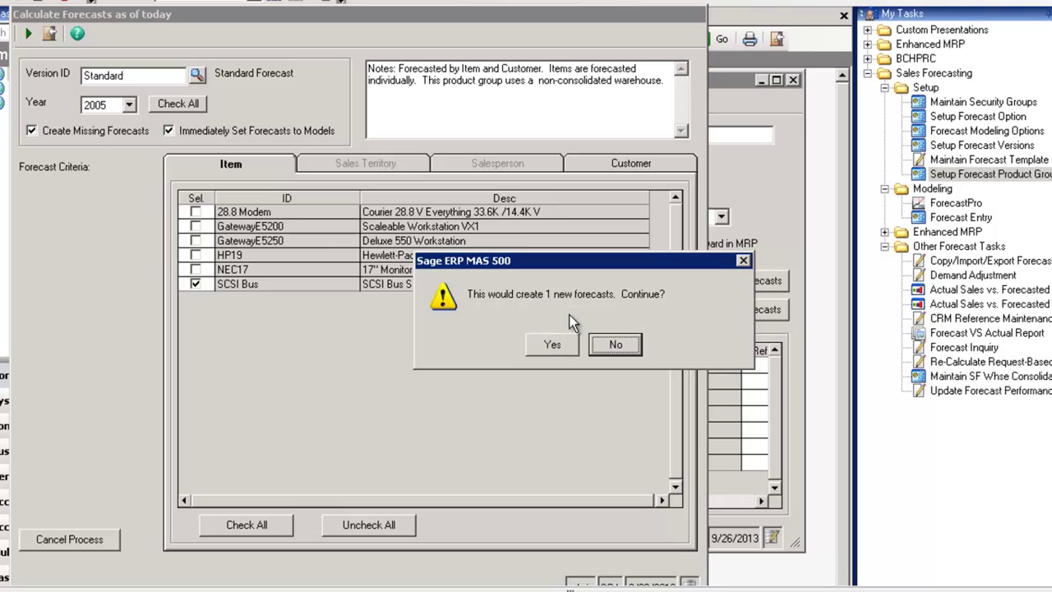
left_click(557, 344)
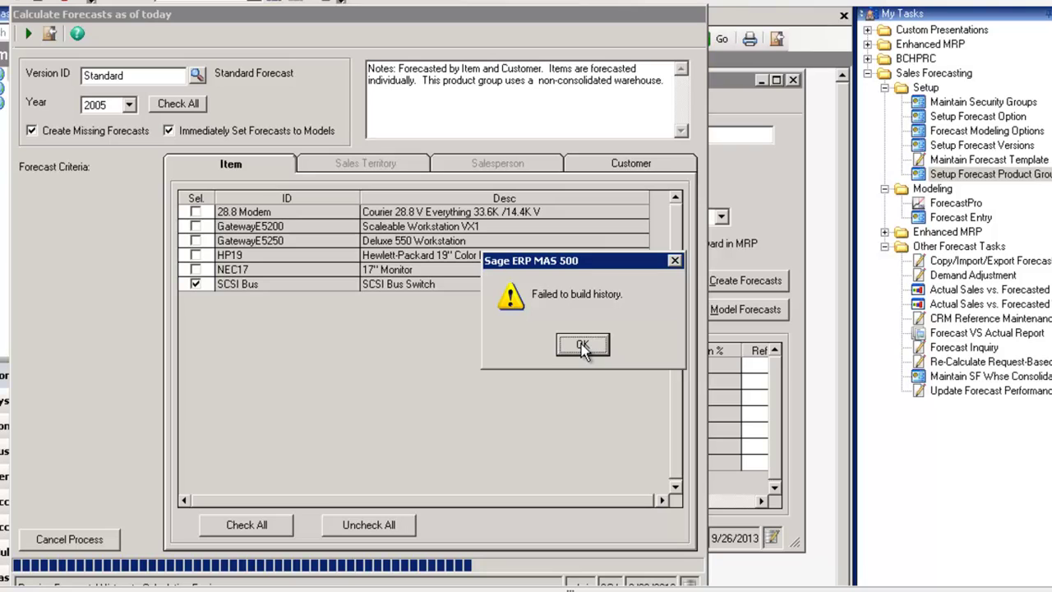
left_click(582, 346)
left_click(582, 346)
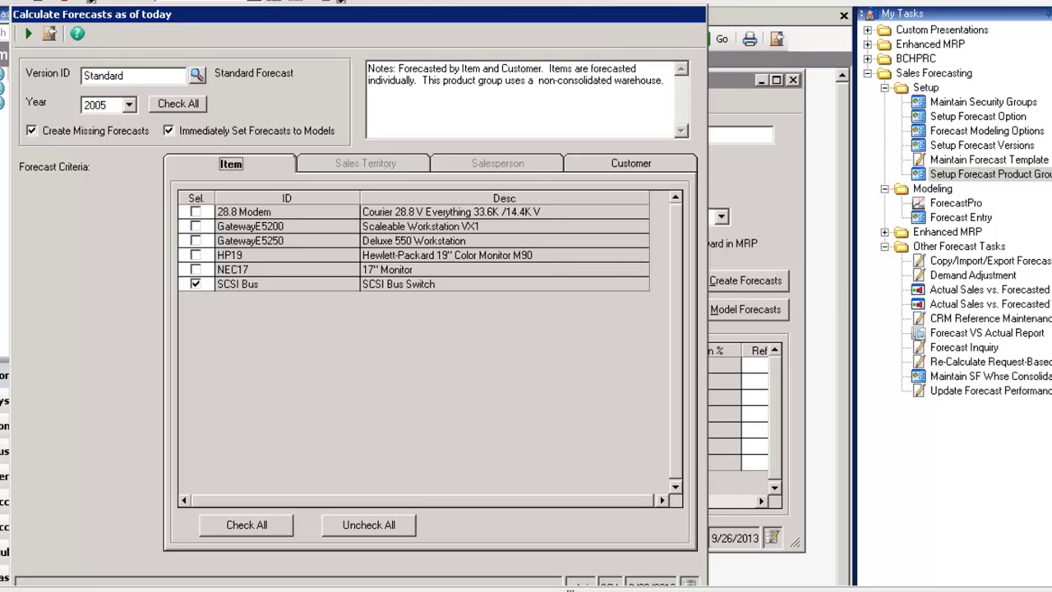
In Forecast Entry, display the 2005 Standard forecast for product group Computer, item SCSI Bus and all other customers
double_click(958, 217)
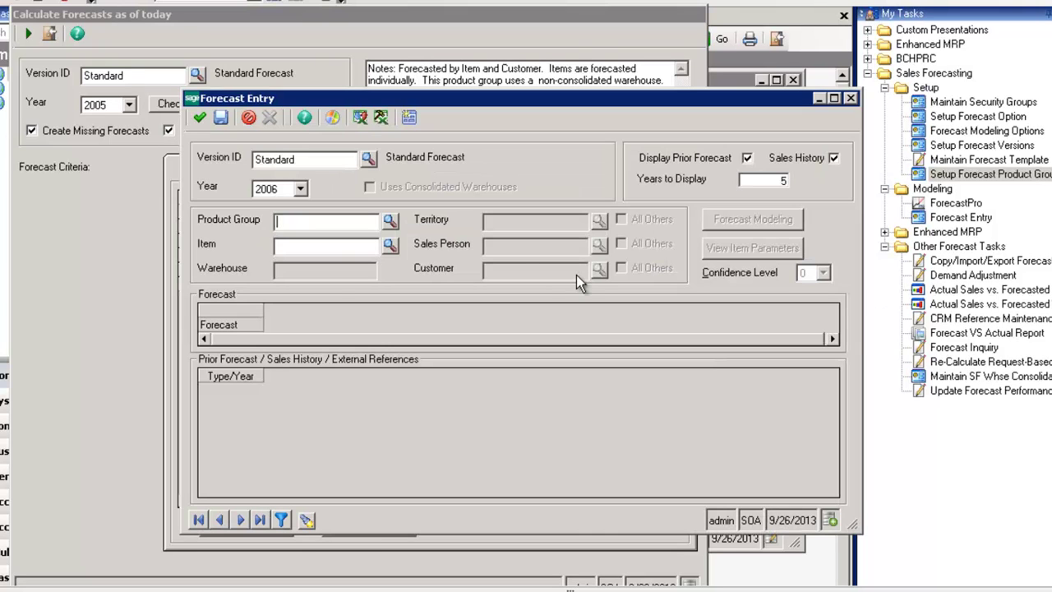
left_click(300, 188)
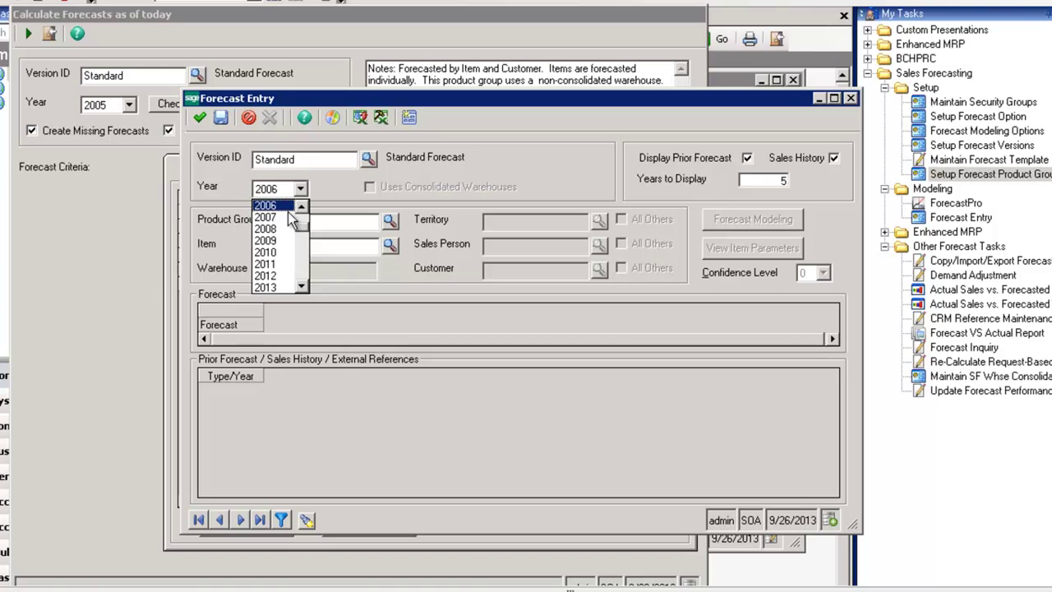
left_click(283, 206)
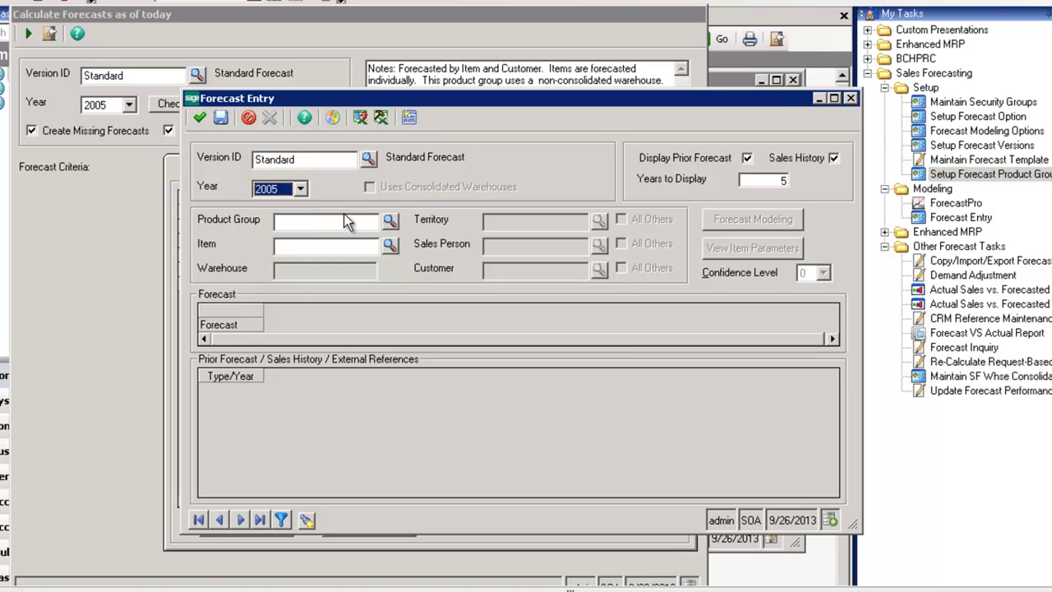
left_click(390, 220)
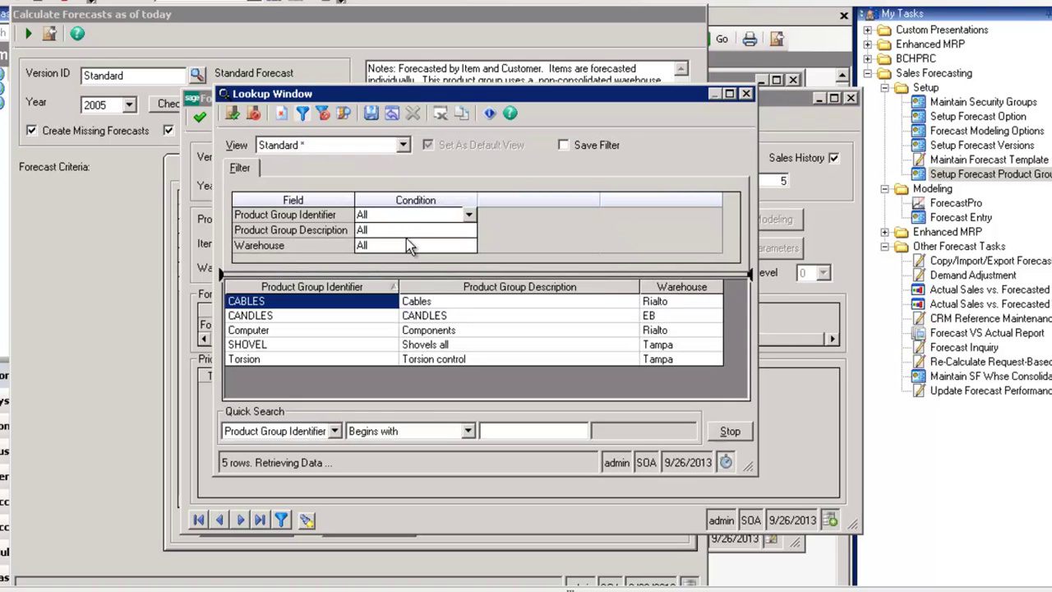
double_click(292, 331)
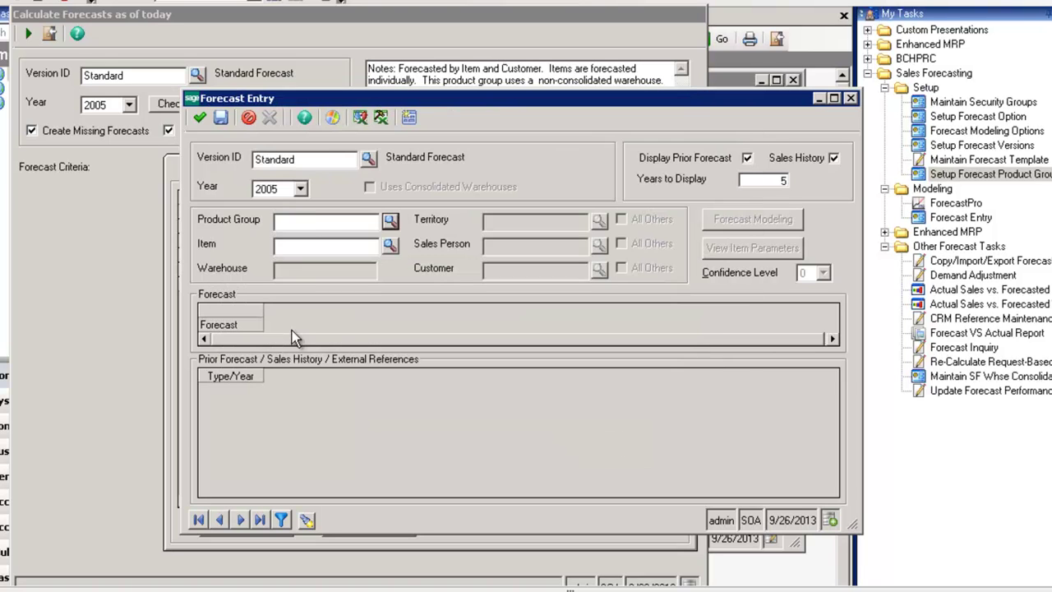
left_click(391, 247)
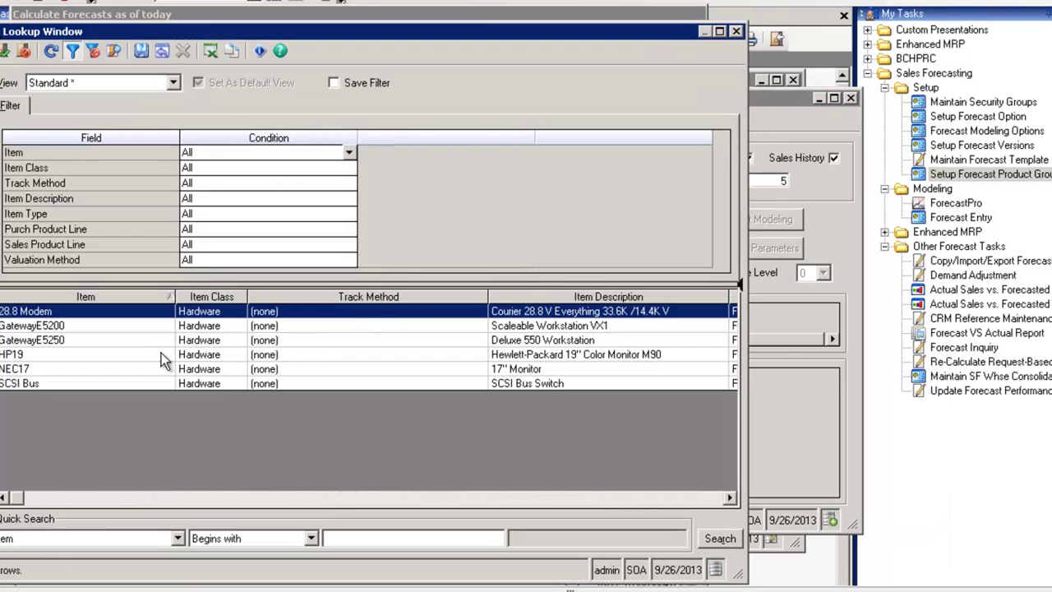
double_click(97, 383)
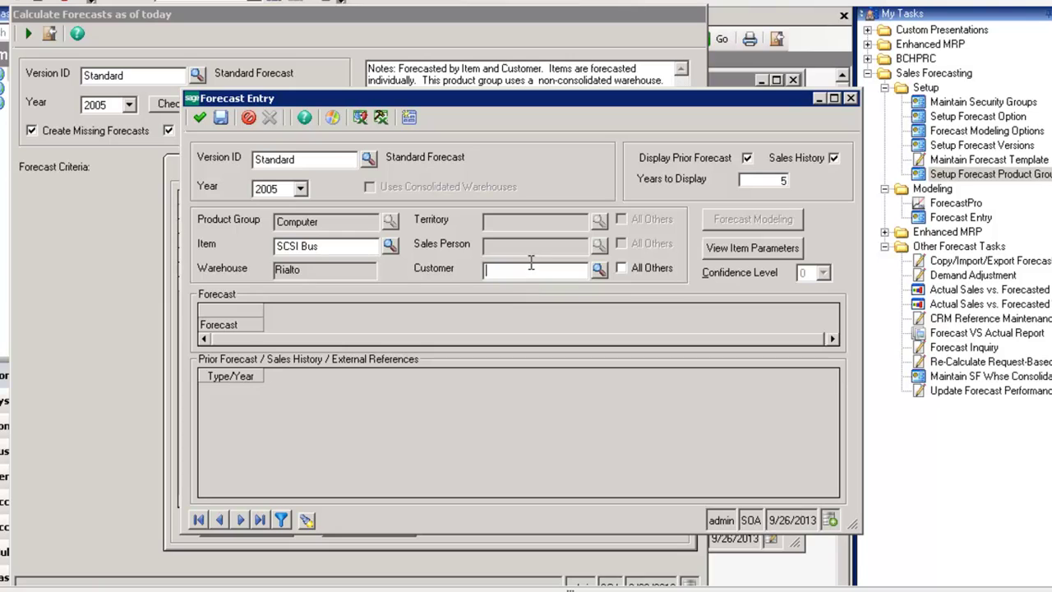
left_click(620, 269)
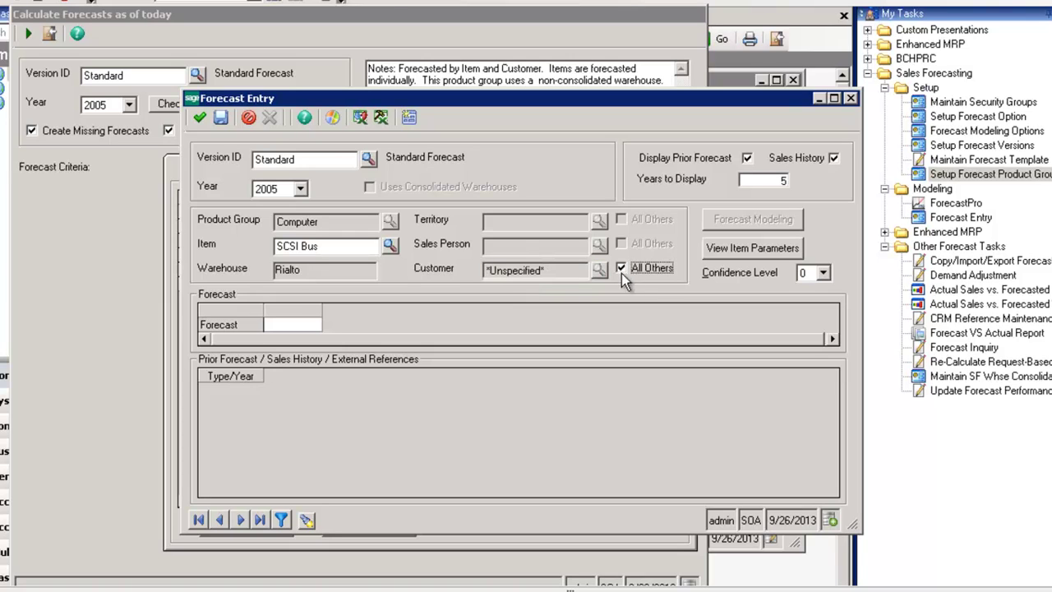
left_click(297, 325)
left_click_drag(489, 103, 402, 74)
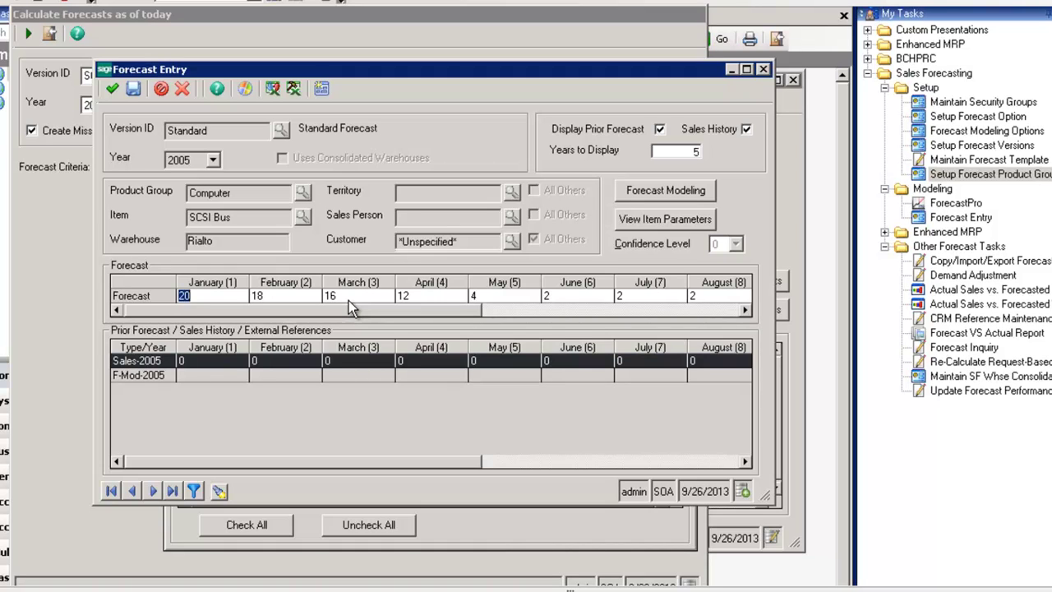
Review the SCSI Bus item forecast parameters, then cancel the displayed forecast and close Forecast Entry
left_click(660, 221)
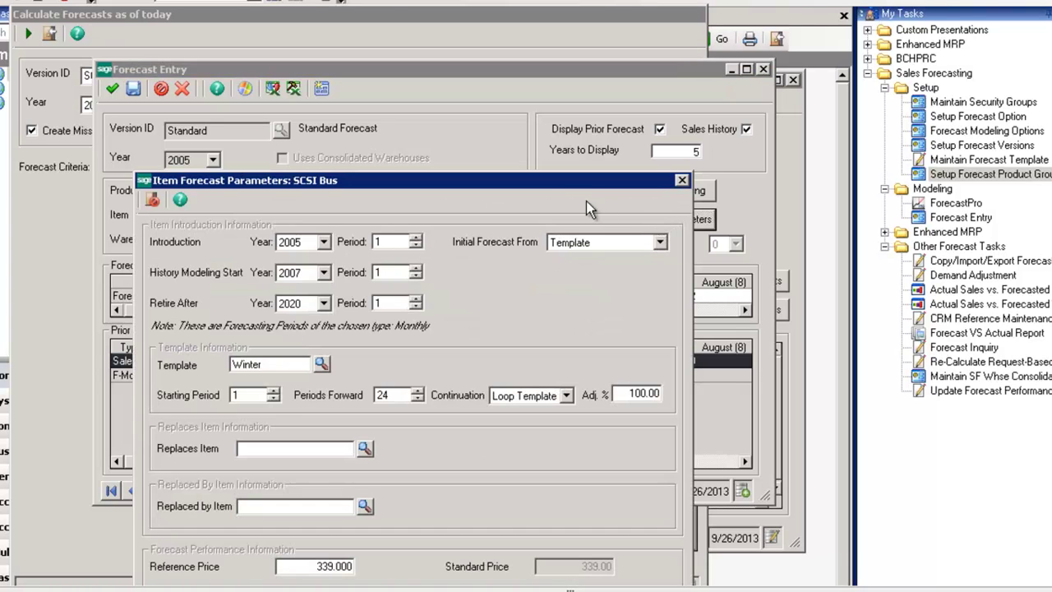
left_click_drag(575, 190, 574, 93)
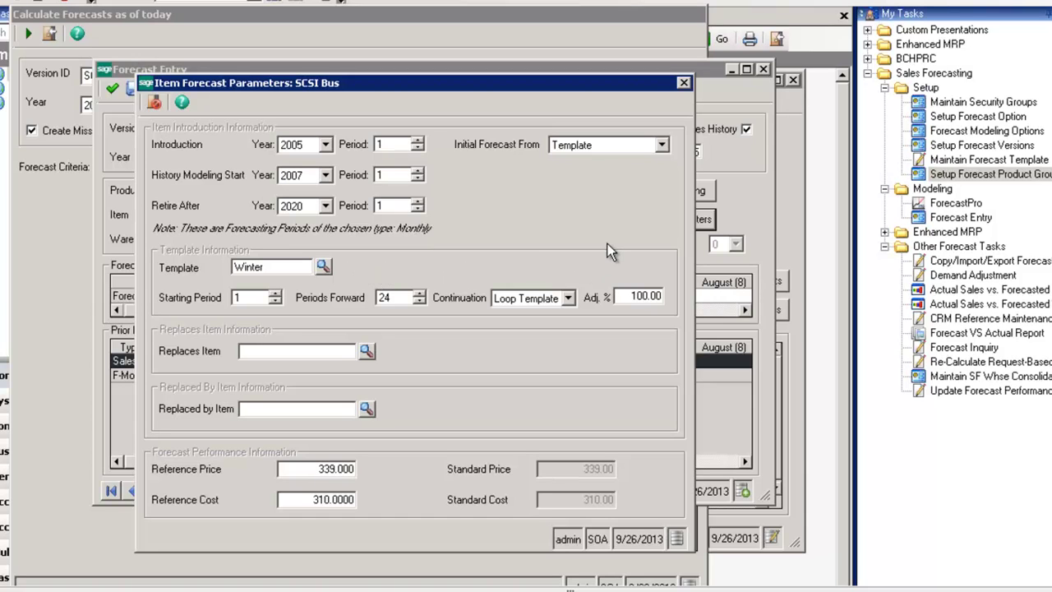
left_click(683, 82)
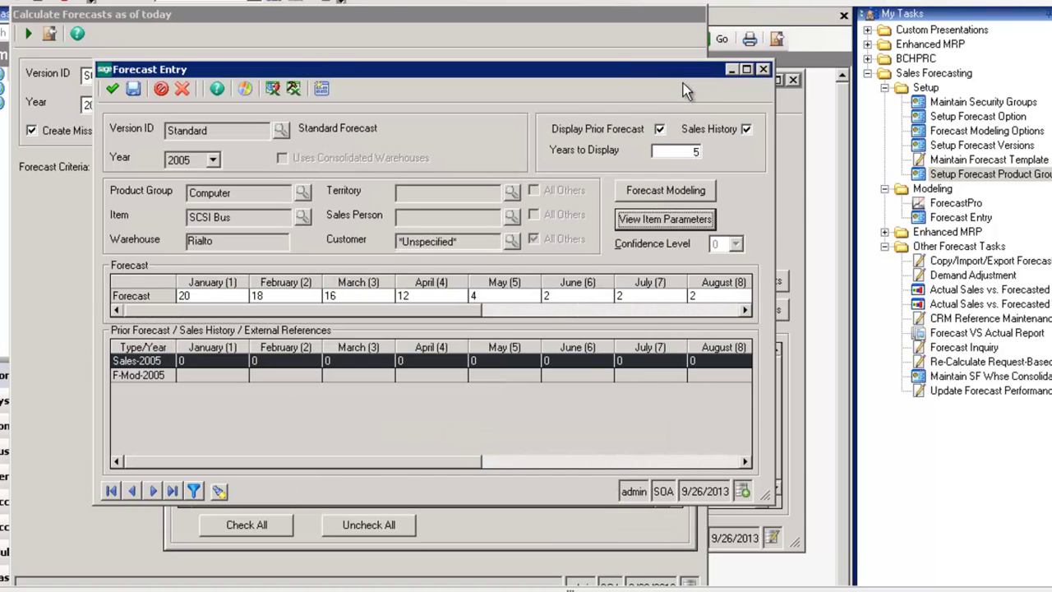
left_click(163, 89)
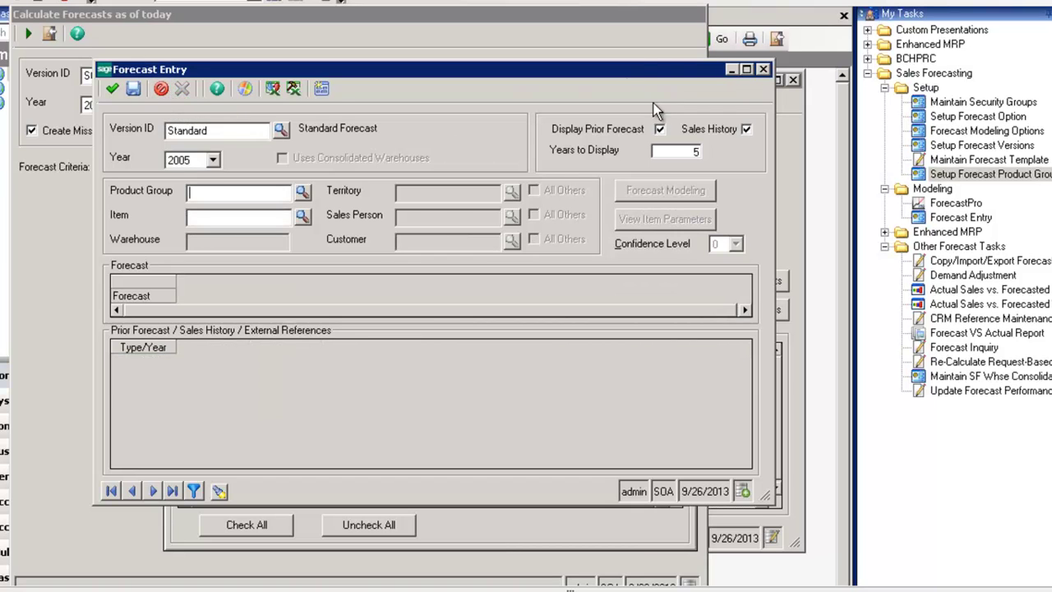
left_click(764, 69)
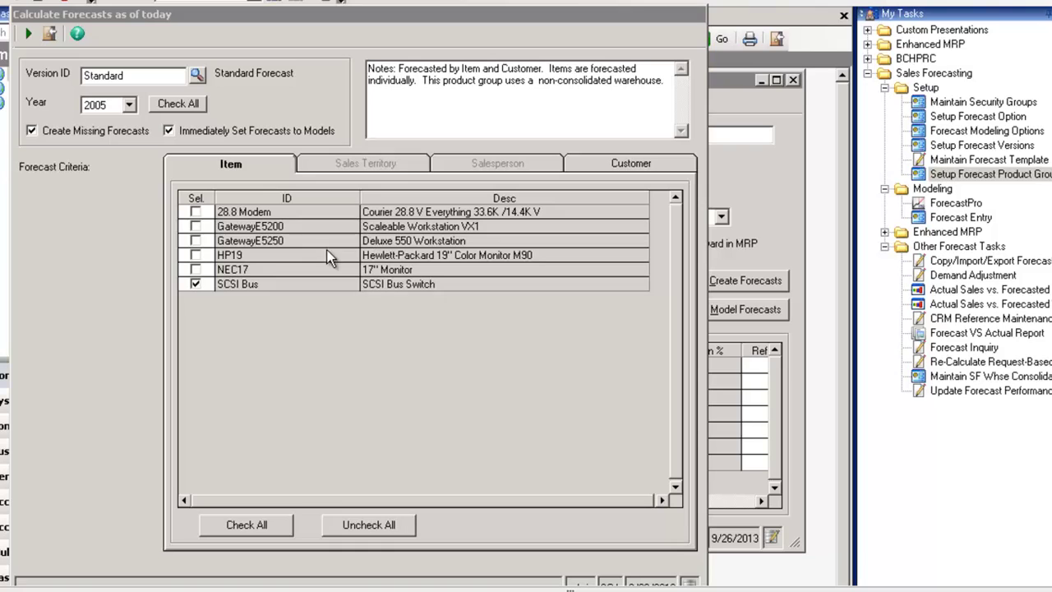
Change the forecast criteria to item GatewayE5250 instead of SCSI Bus, and add customer DawsComp alongside *Unspecified*
left_click(195, 285)
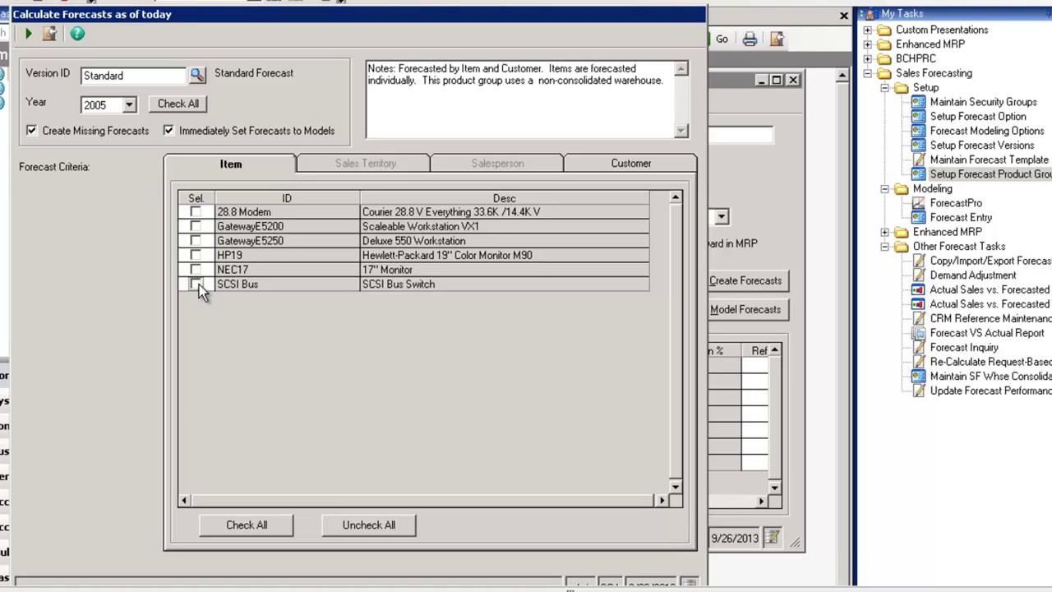
left_click(195, 226)
left_click(195, 240)
left_click(196, 227)
left_click(613, 163)
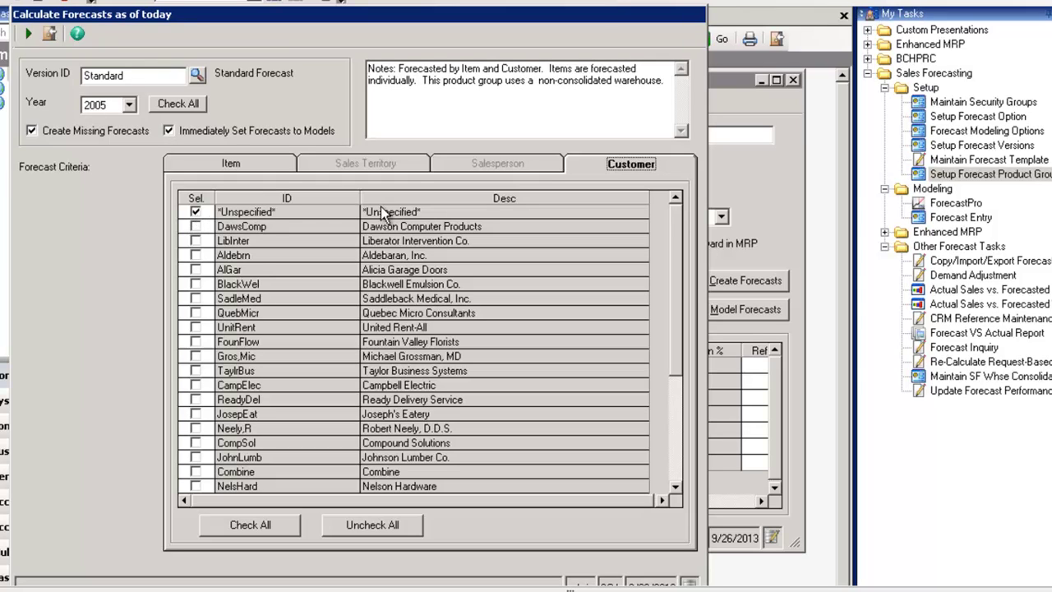
left_click(196, 227)
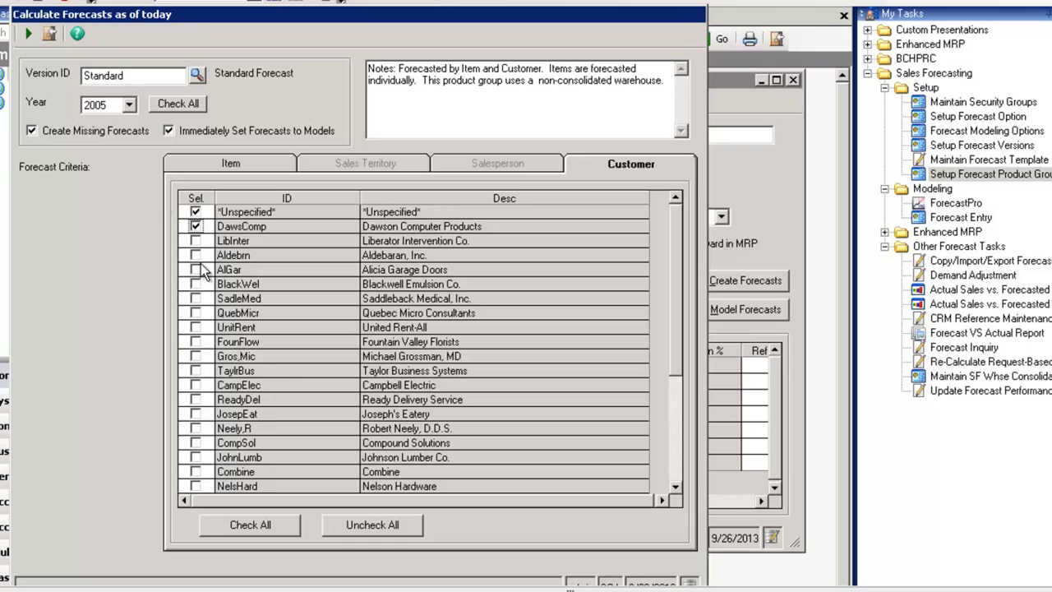
Run the 2005 forecast calculation for GatewayE5250 and agree to create the missing customer forecasts
left_click(27, 33)
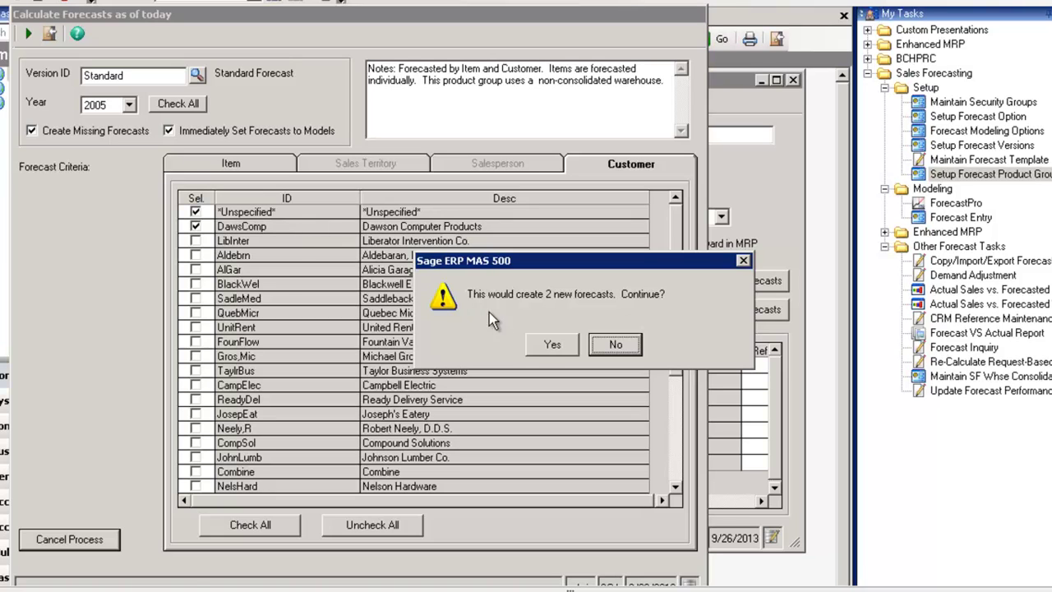
left_click(546, 342)
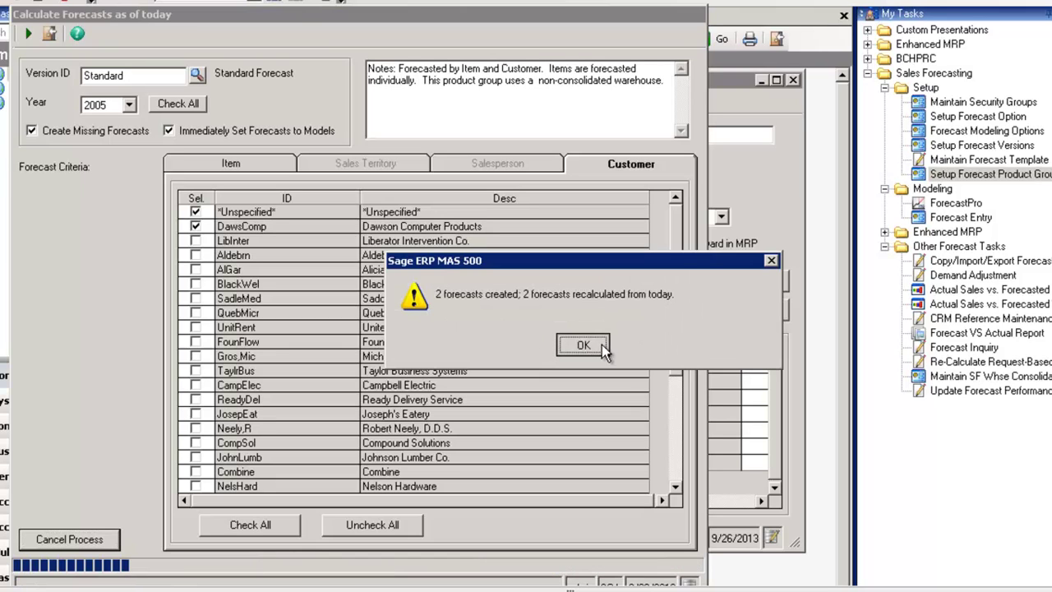
left_click(602, 344)
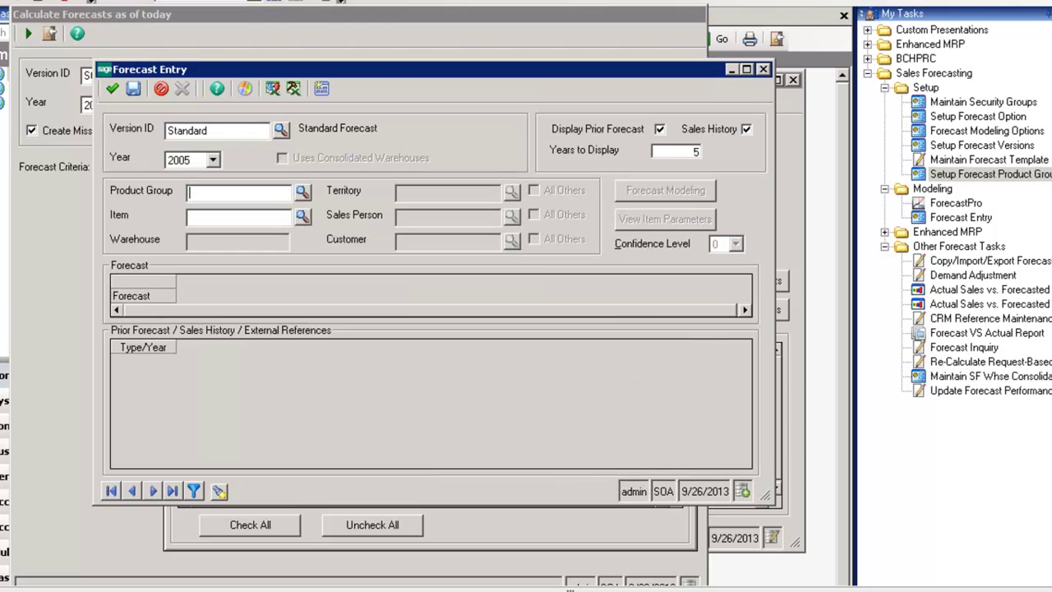
In Forecast Entry, display the 2005 Standard forecast for product group Computer, item GatewayE5250 and customer DawsComp
left_click(303, 192)
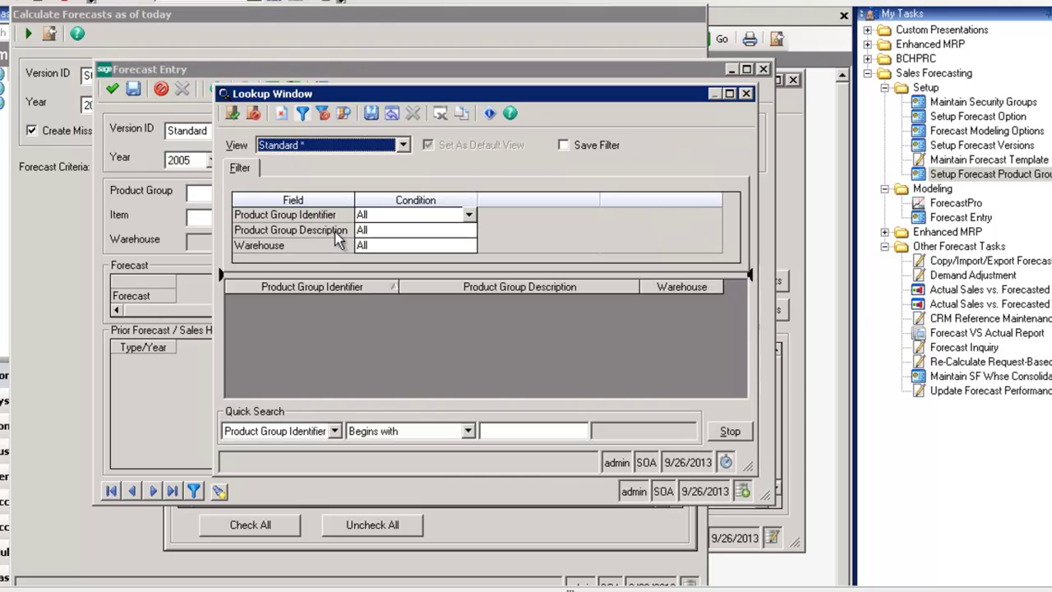
double_click(278, 330)
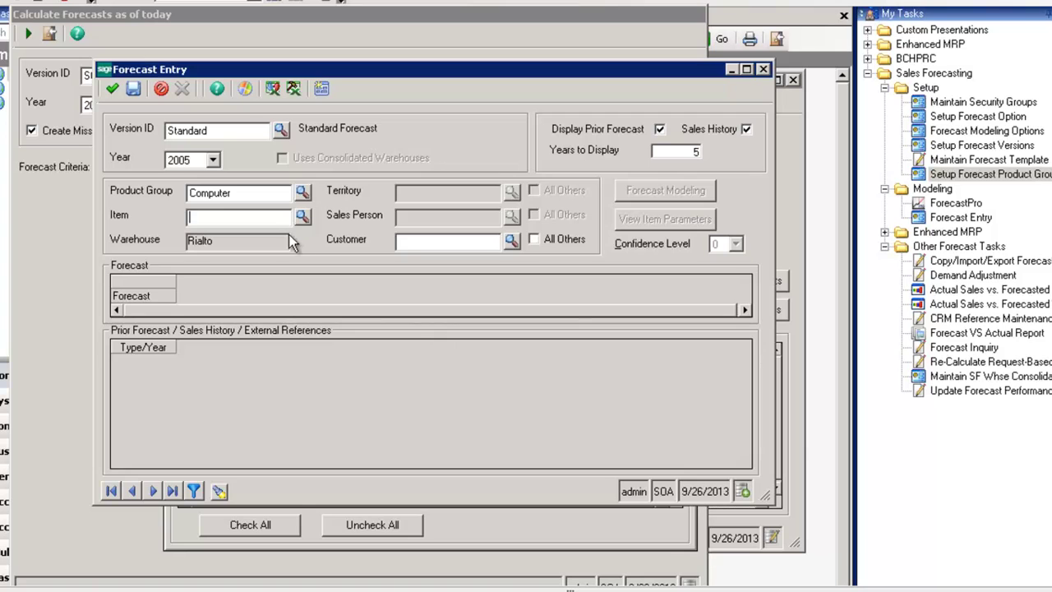
left_click(302, 217)
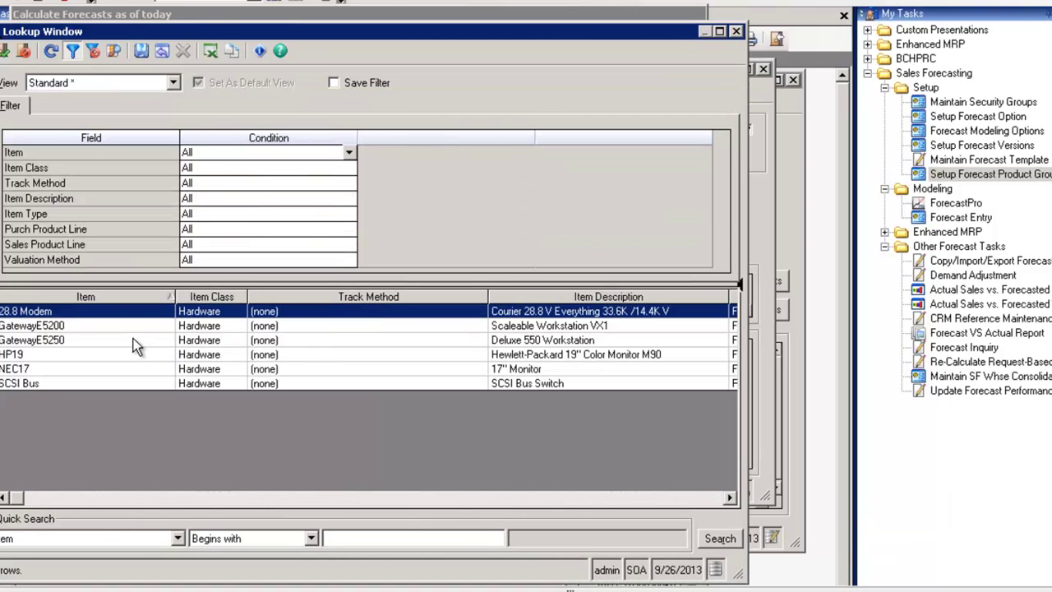
double_click(115, 339)
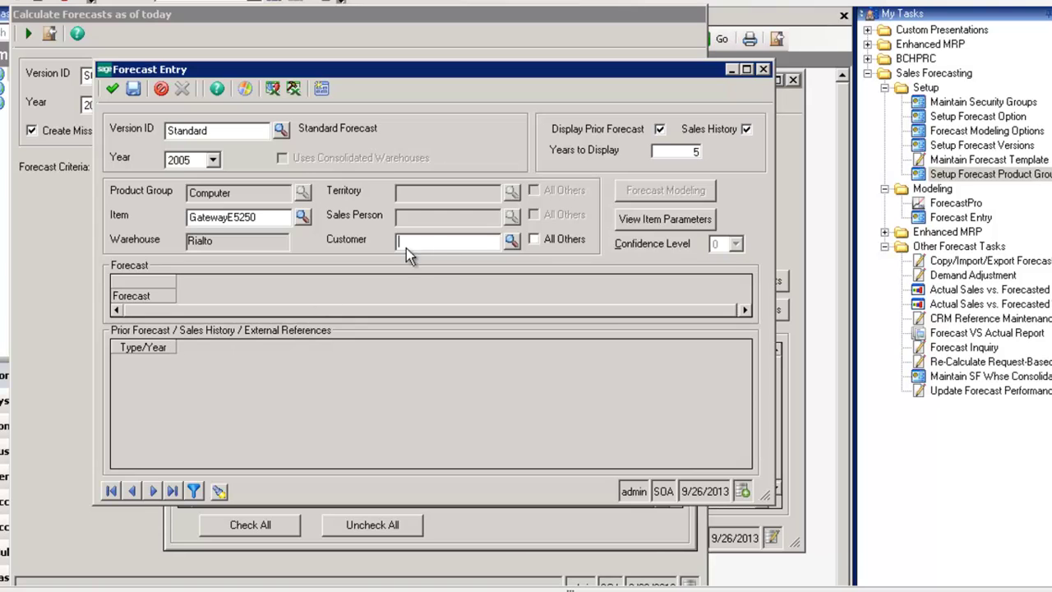
left_click(513, 241)
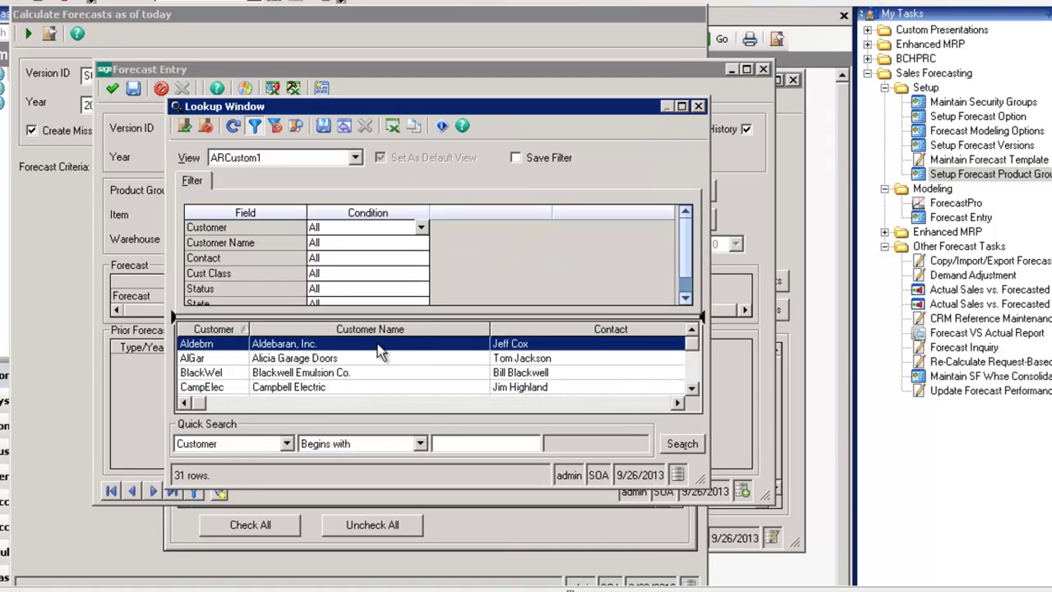
left_click(692, 371)
left_click(693, 346)
left_click_drag(694, 336, 695, 350)
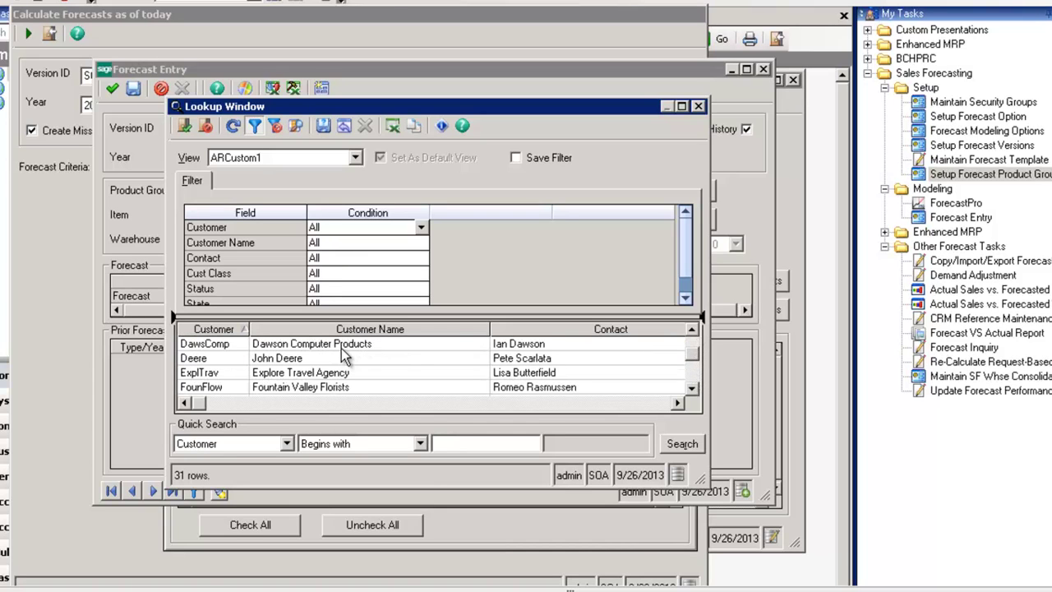
double_click(342, 344)
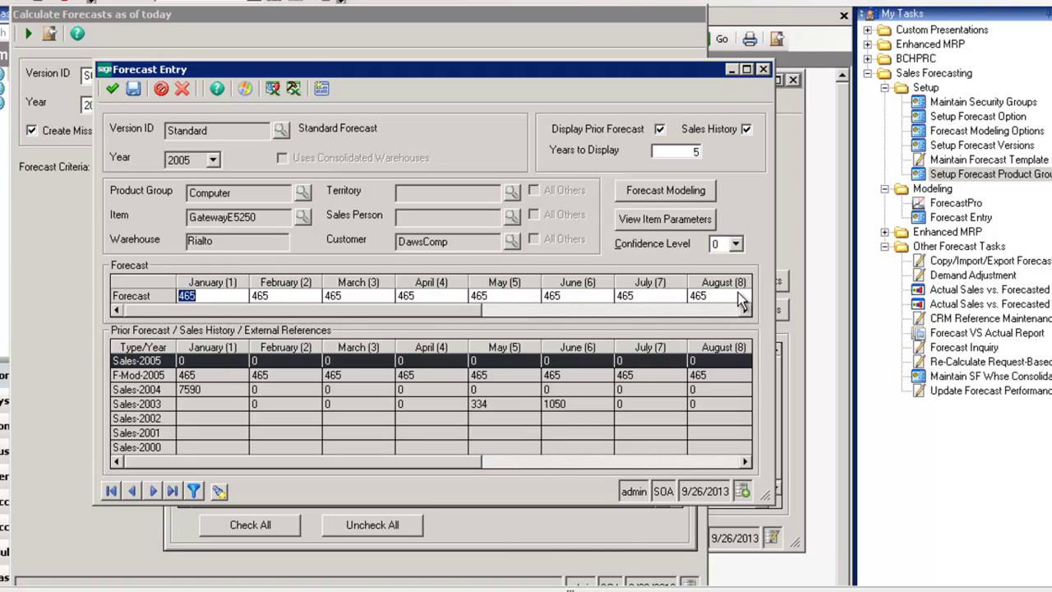
Override the July forecast for GatewayE5250 and DawsComp with 1000
left_click(650, 296)
type("1000")
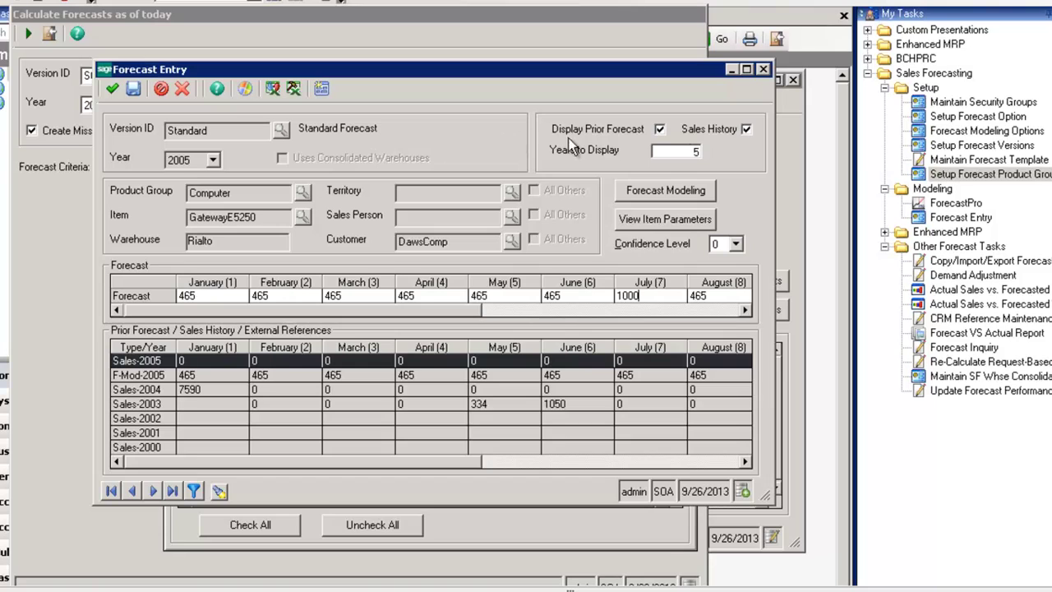
Switch to ForecastPro, maximize its window and open the recent project MAS 500 Forecast.FPProj
left_click(960, 205)
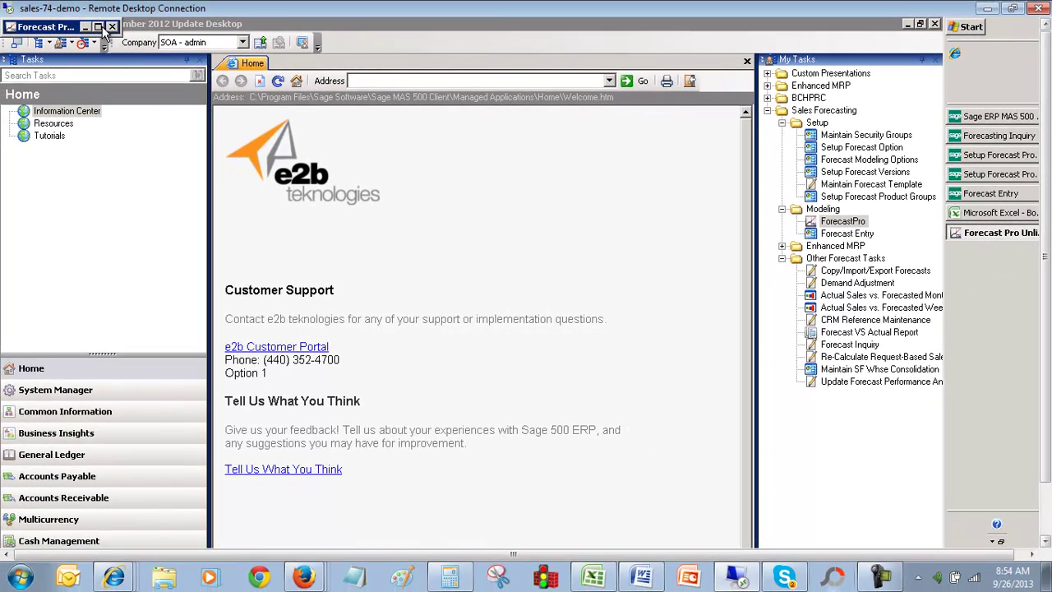
left_click(98, 28)
left_click(10, 38)
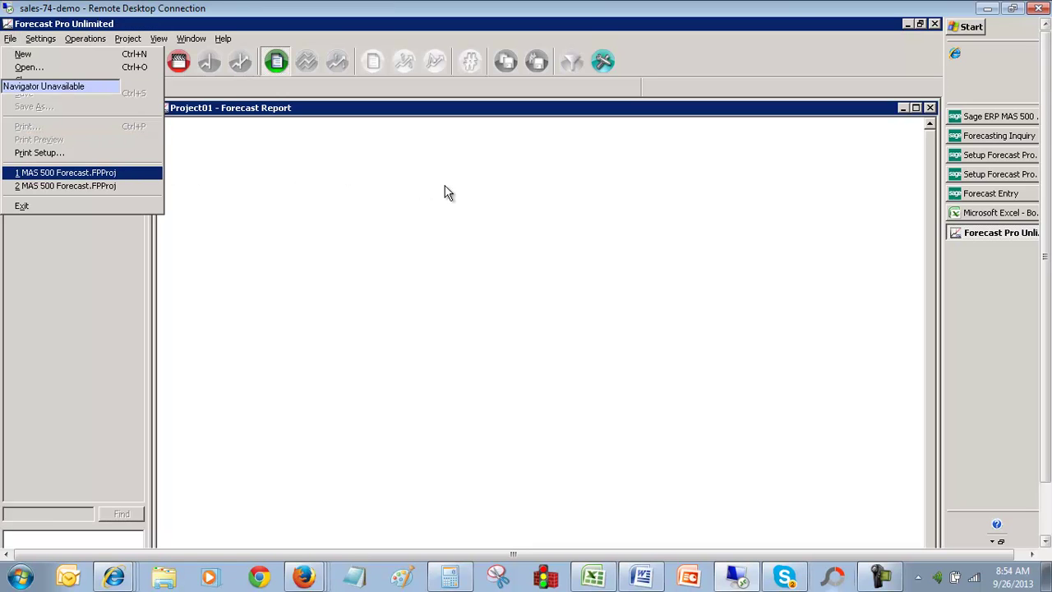
key("Return")
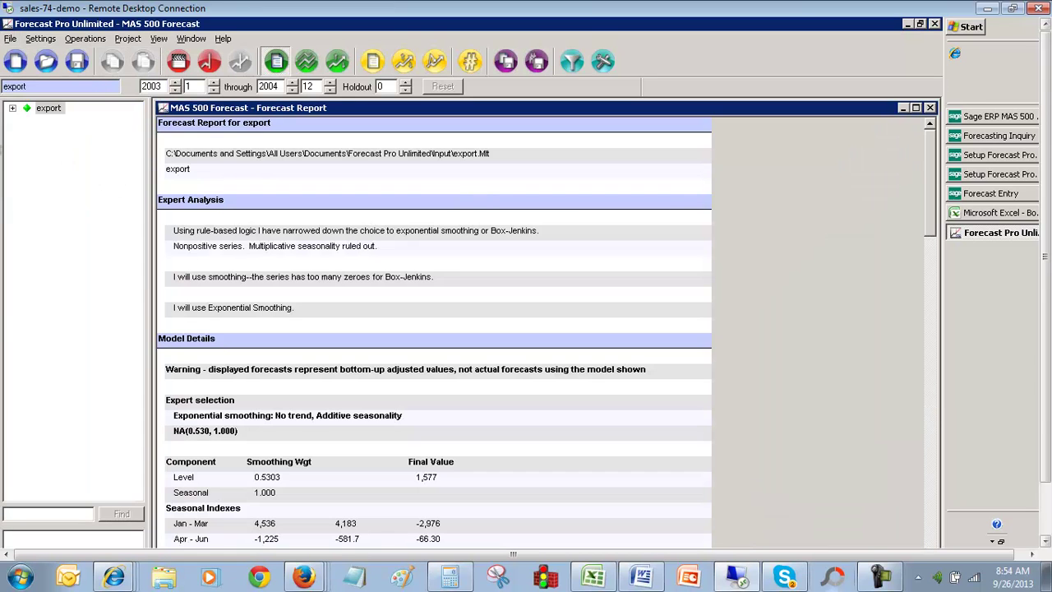
Expand the export hierarchy under Computer and review the GatewayE5250 forecast reports for *Unspecified* and DawsComp
left_click(13, 107)
left_click(28, 121)
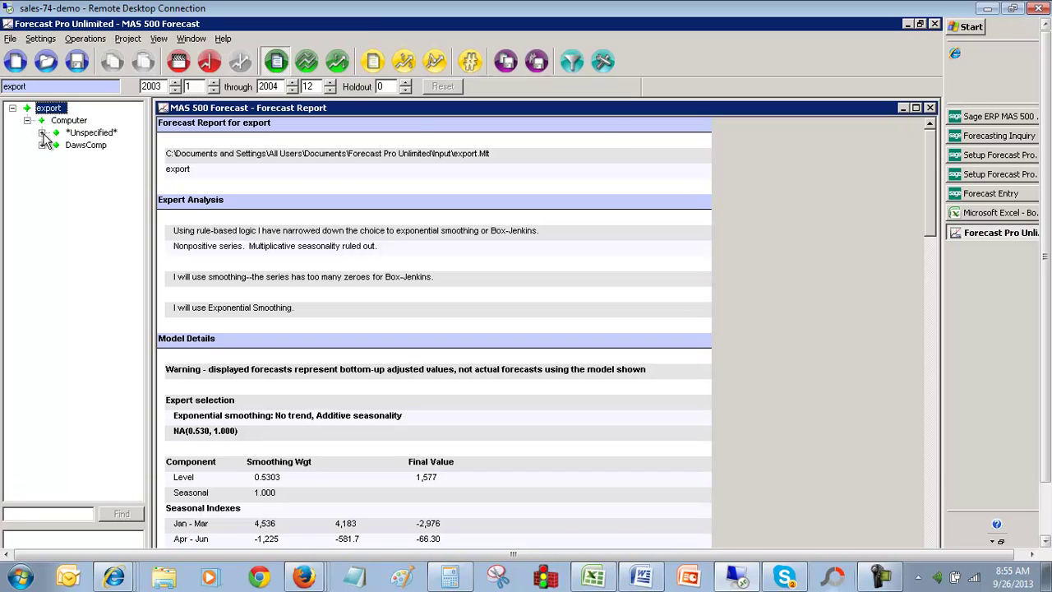
left_click(85, 133)
left_click(41, 132)
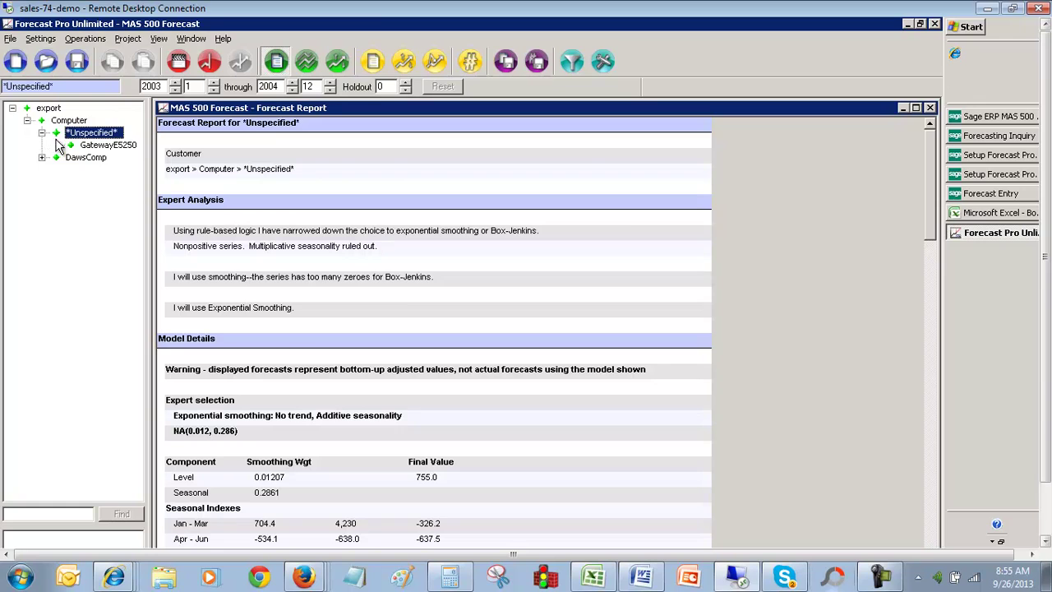
left_click(107, 145)
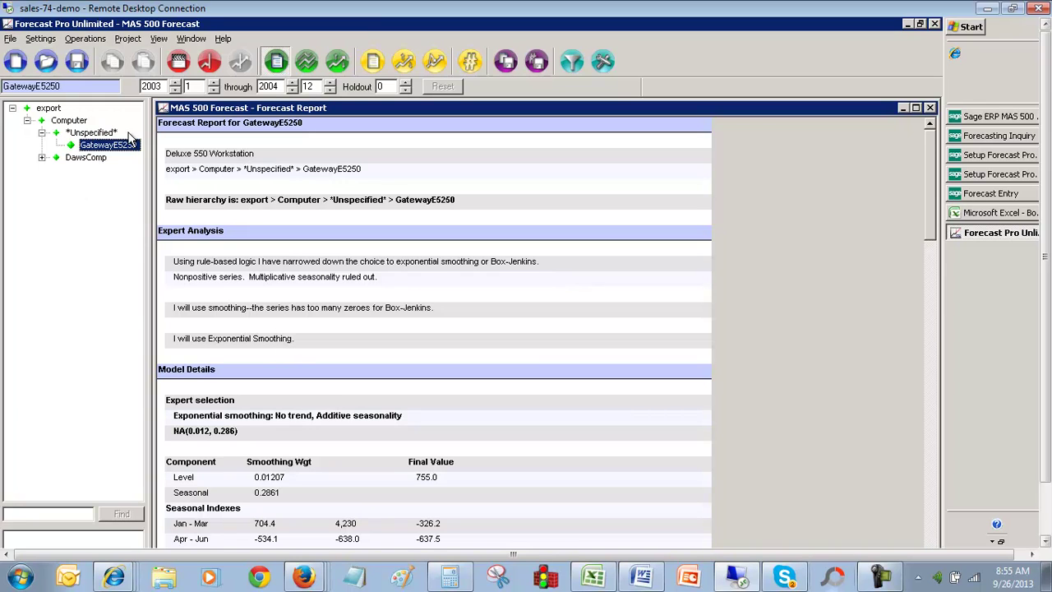
left_click(42, 157)
left_click(107, 172)
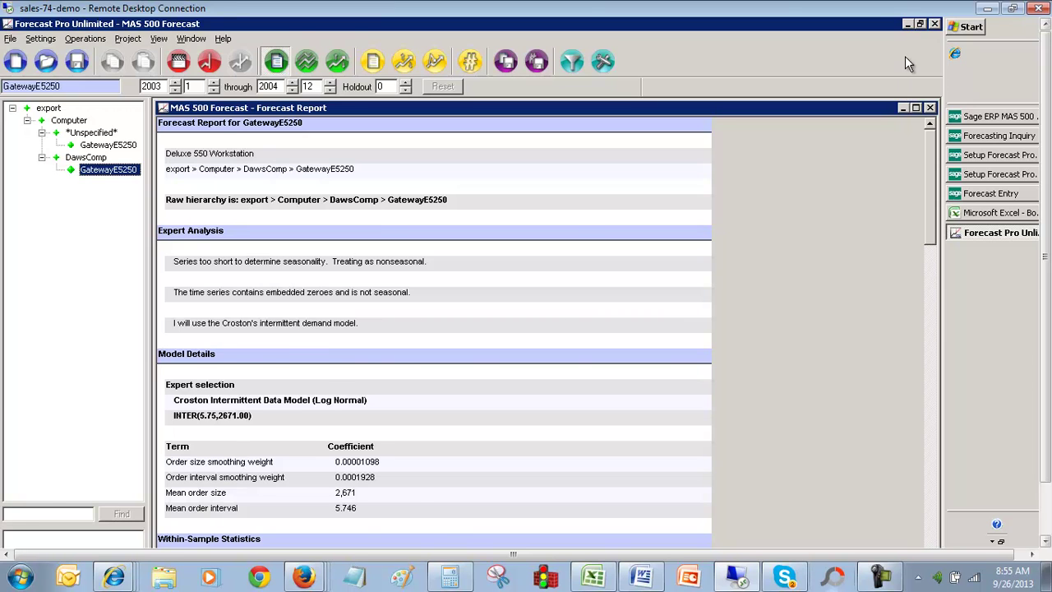
Return to Calculate Forecasts in Sage ERP MAS 500 and select items 28.8 Modem, HP19 and NEC17 instead of GatewayE5250
left_click(907, 26)
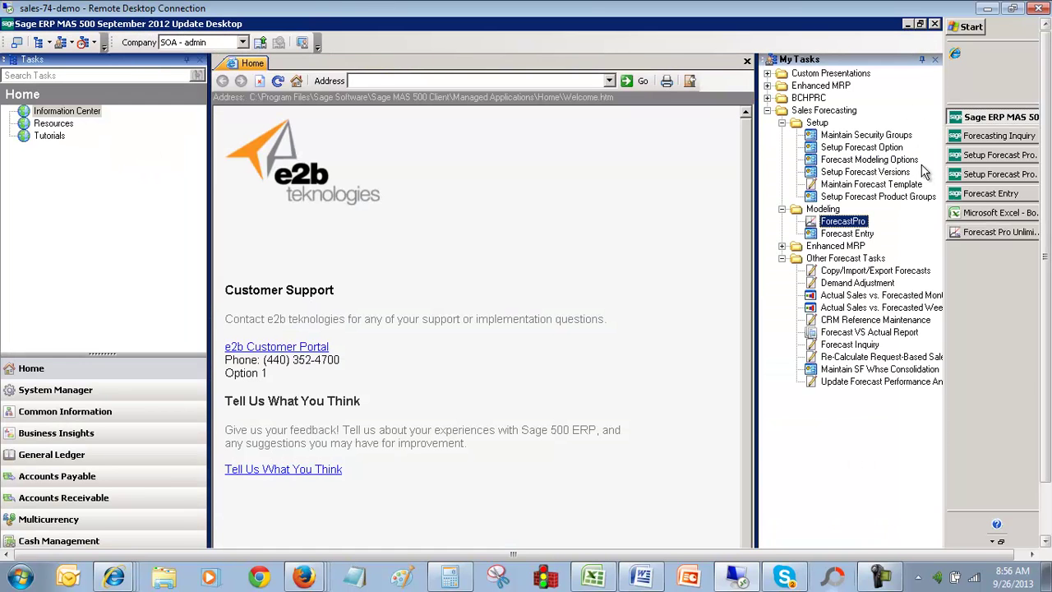
left_click(999, 178)
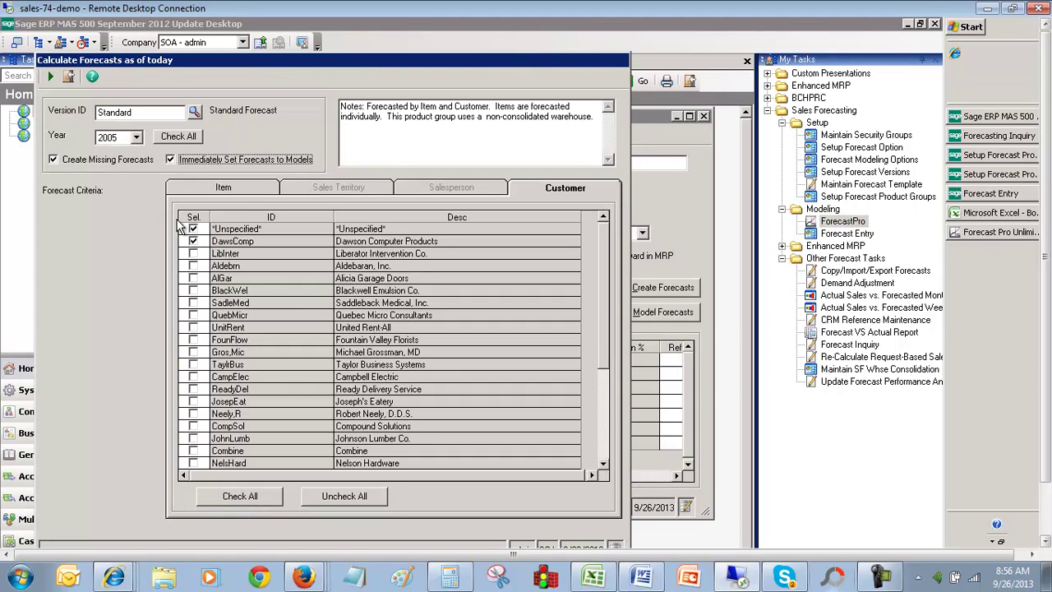
left_click(201, 189)
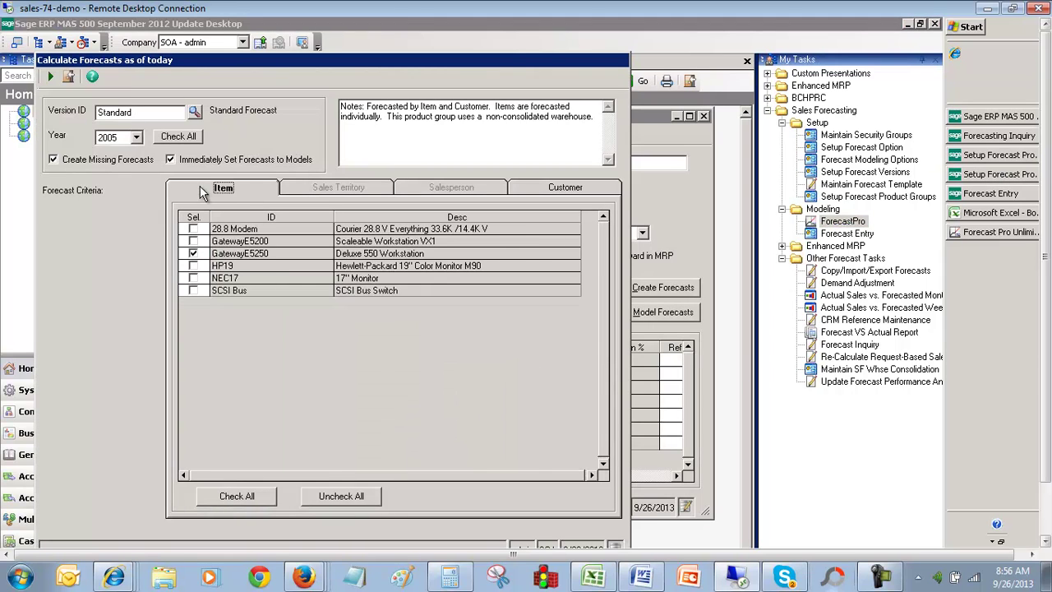
left_click(194, 254)
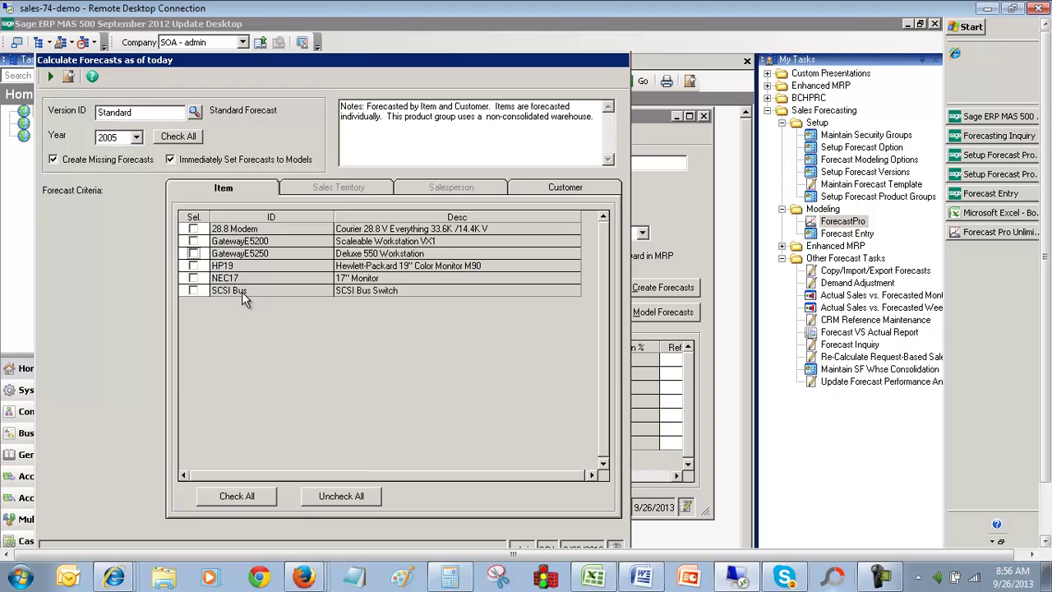
left_click(192, 230)
left_click(193, 265)
Add customers Aldebrn, AlGar, BlackWel, CampElec and CompSol to the forecast criteria and recheck the selected items
left_click(548, 189)
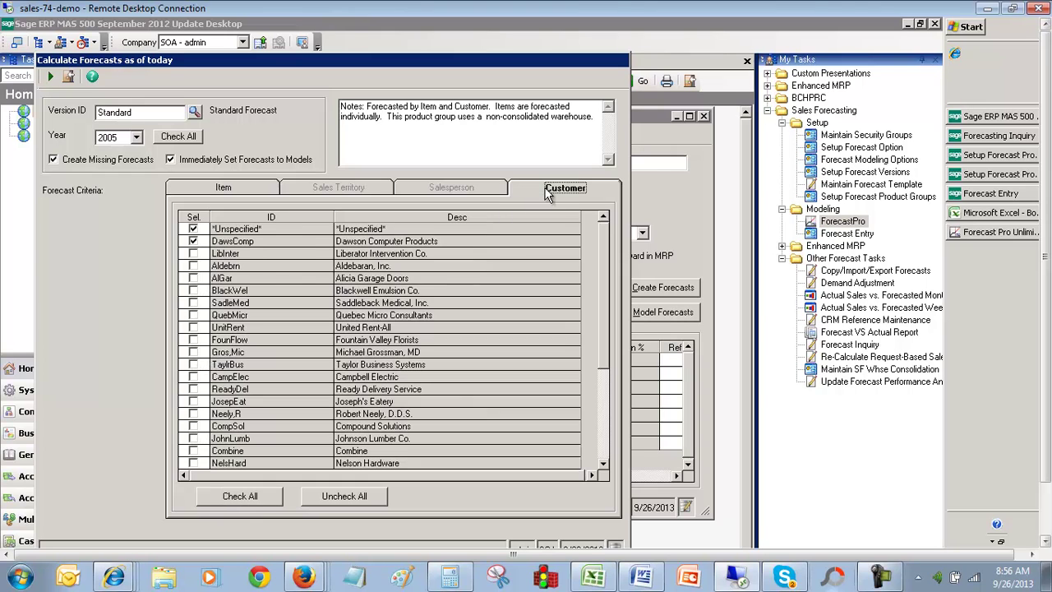
left_click(194, 265)
left_click(194, 279)
left_click(195, 291)
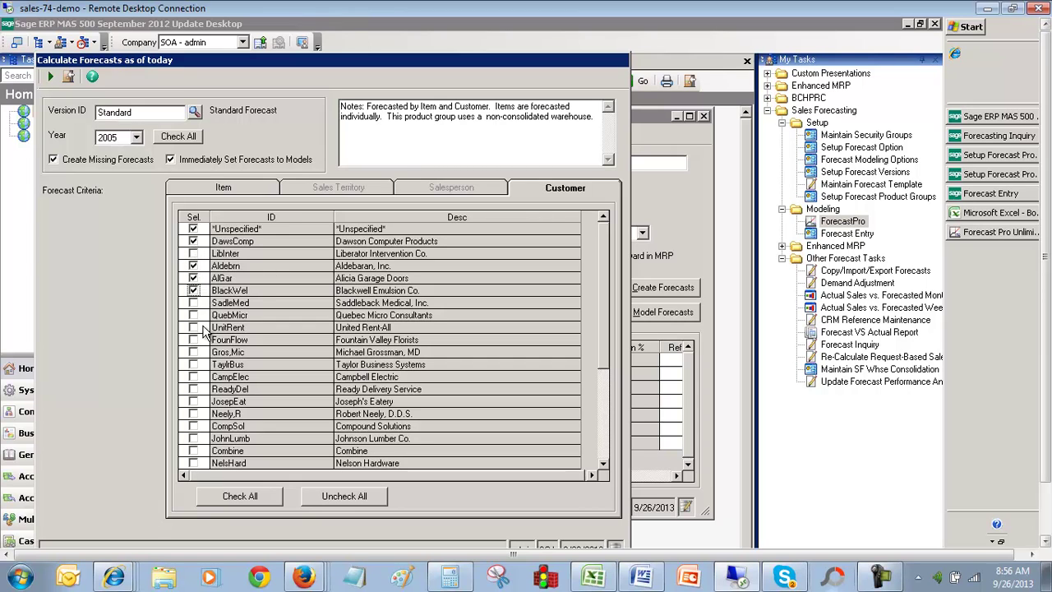
left_click(194, 376)
left_click(194, 425)
left_click(256, 188)
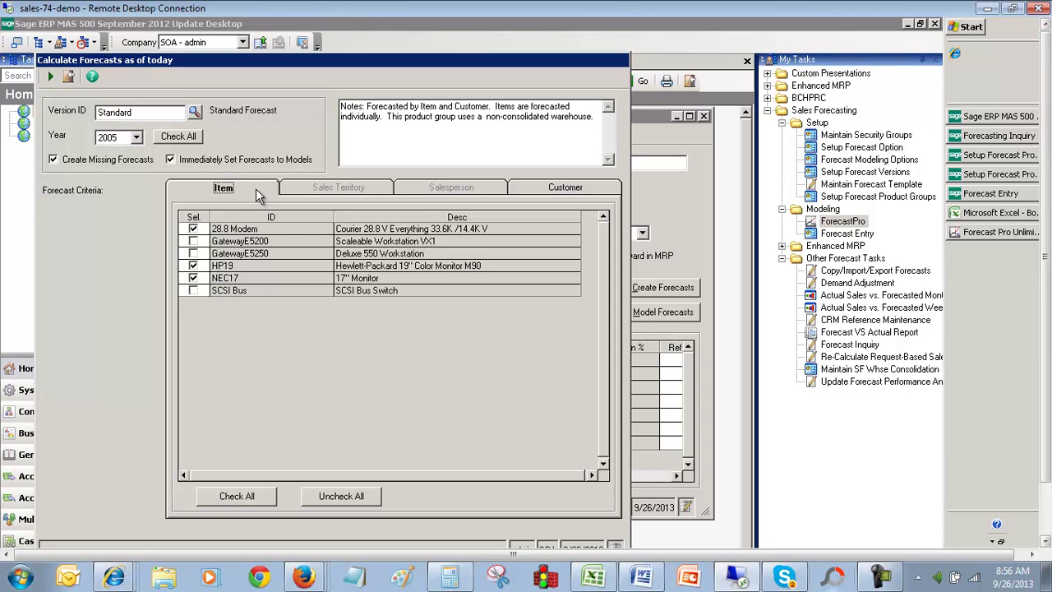
Try to run the forecast calculation, then cancel the forecast open in Forecast Entry to release the product group lock
left_click(50, 77)
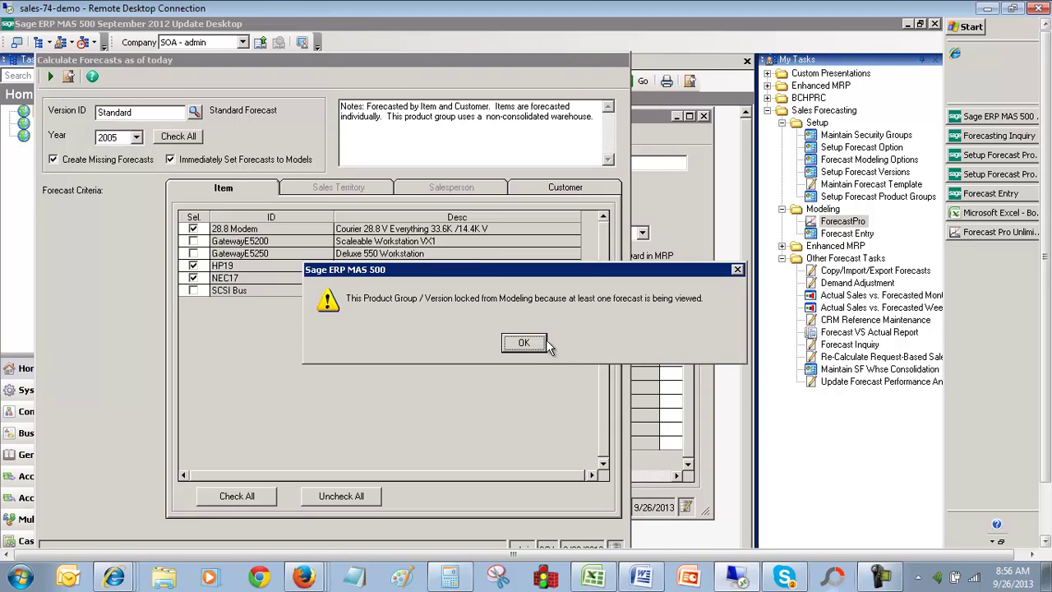
left_click(1006, 195)
left_click(182, 123)
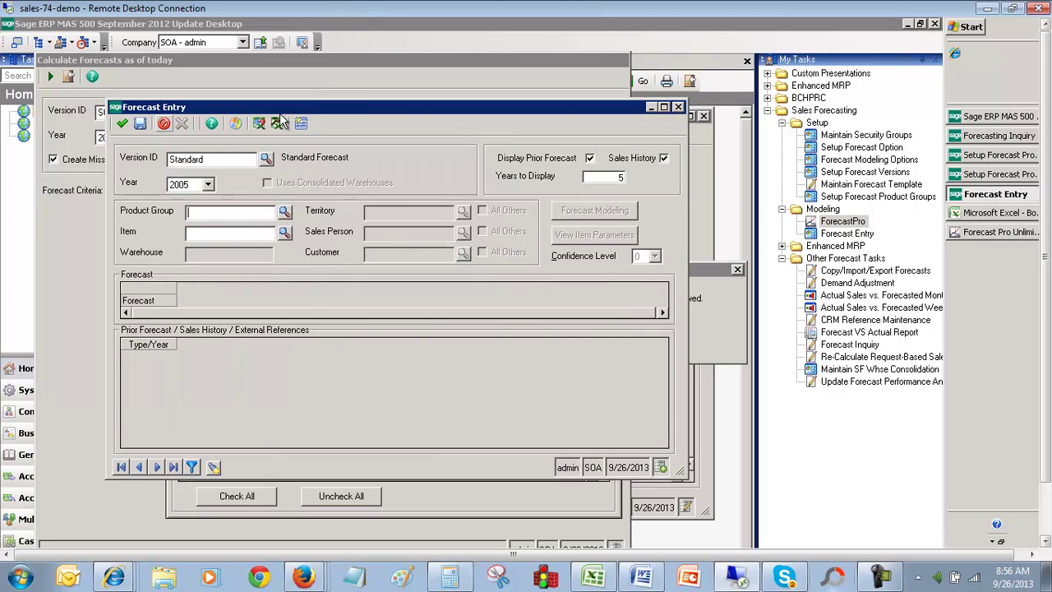
left_click(521, 345)
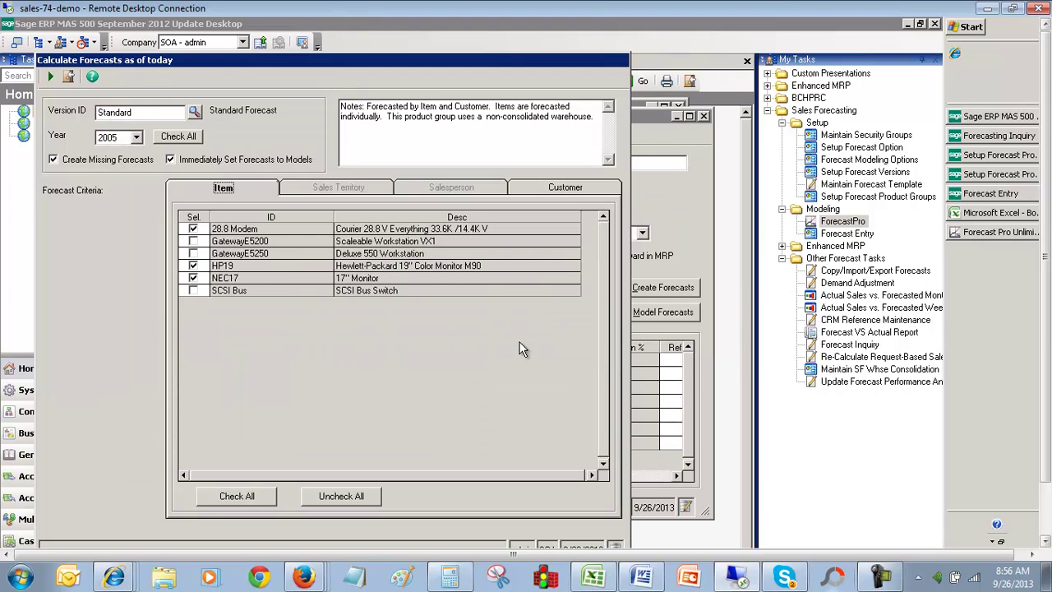
Run the 2005 forecast calculation for the selected items and customers and agree to create the new forecasts
left_click(49, 75)
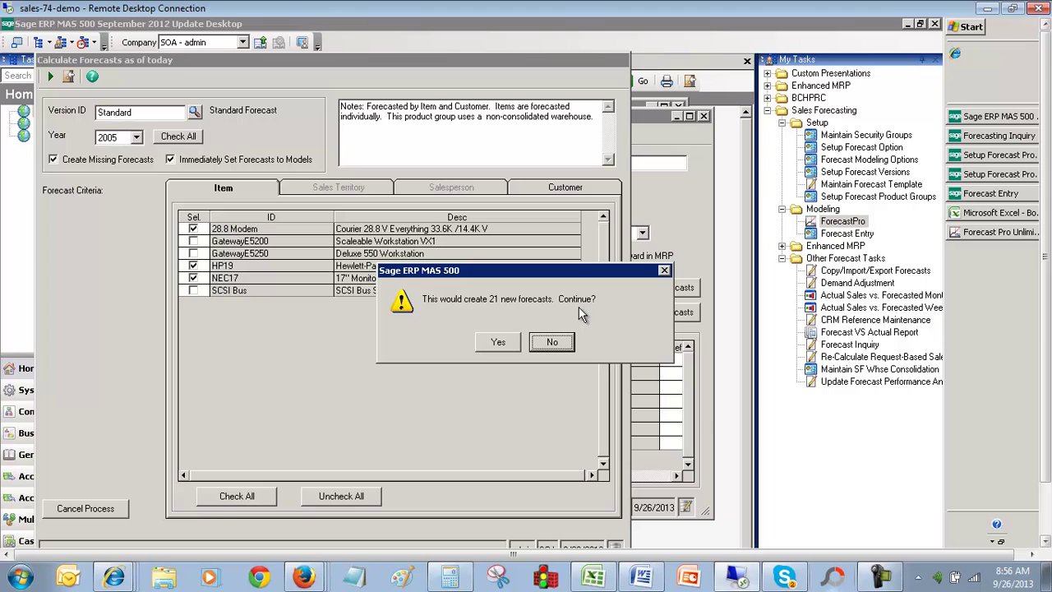
left_click(498, 342)
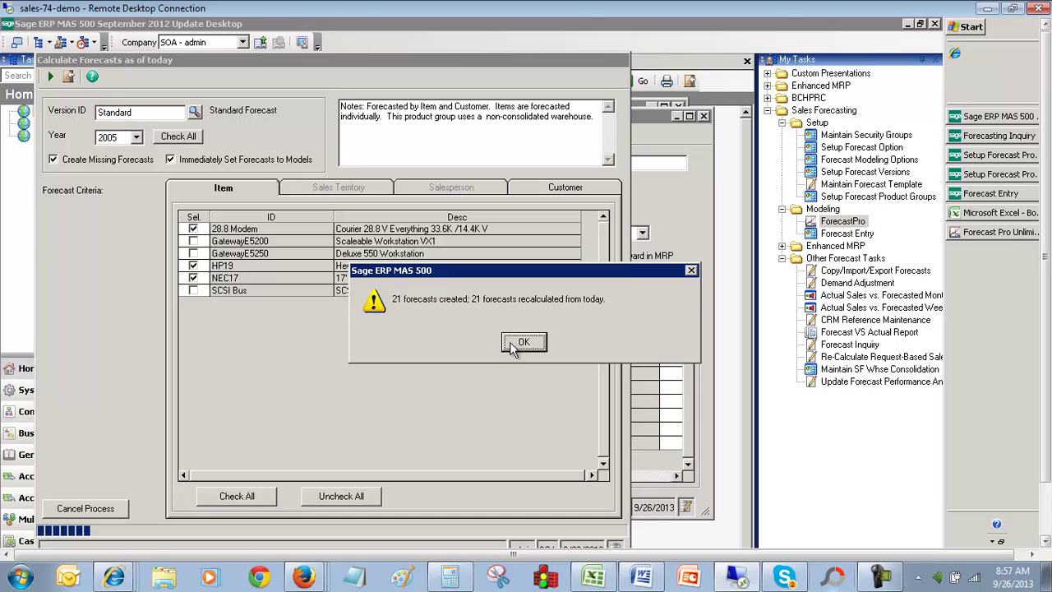
left_click(503, 342)
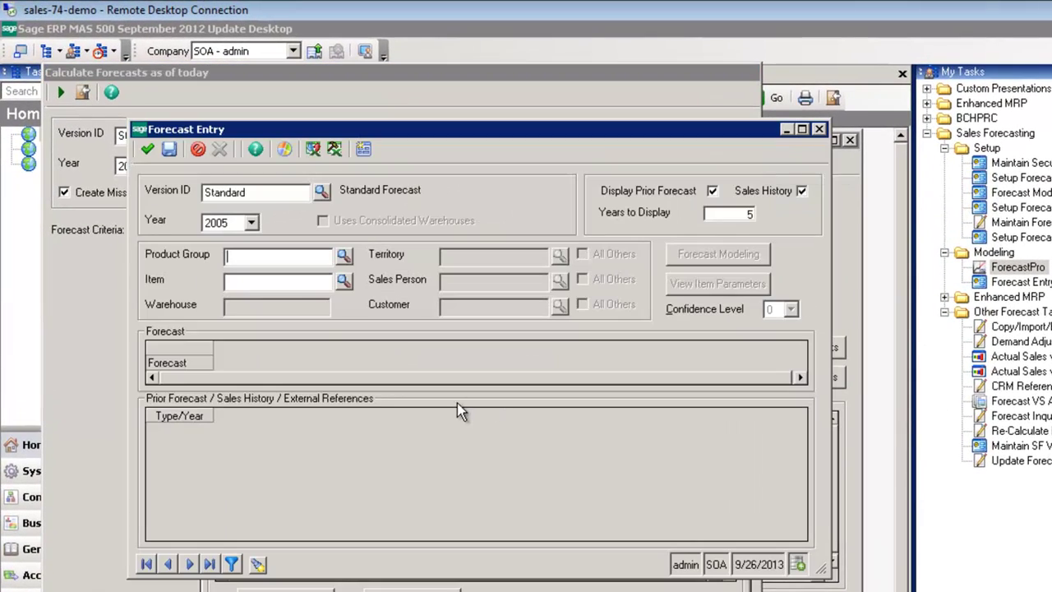
In Forecast Entry, display the 2005 forecast for product group Computer, item HP19 and customer Aldebrn, and highlight its F-Mod-2005 row
left_click(344, 257)
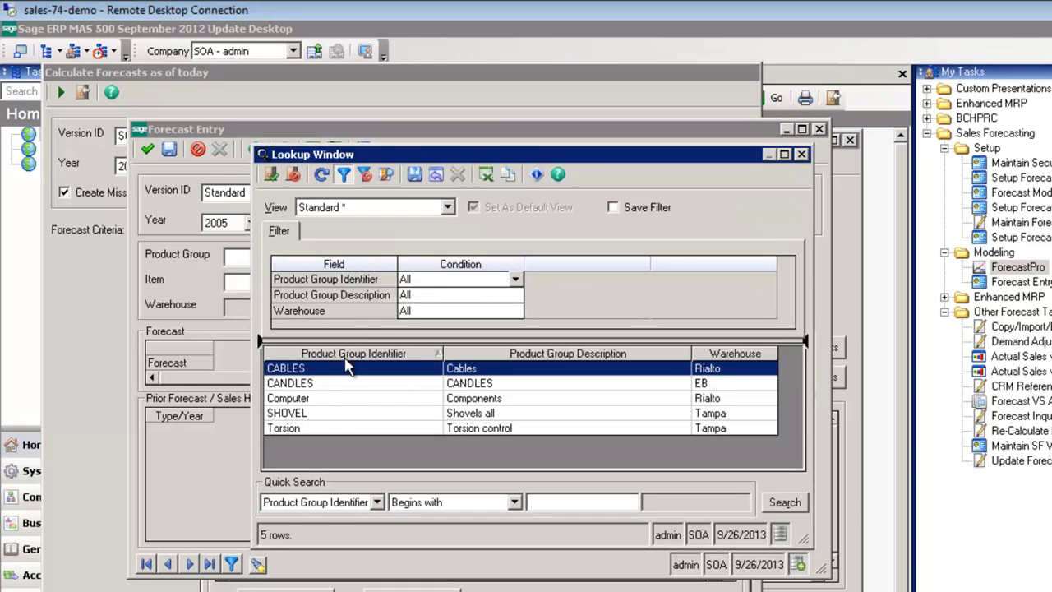
double_click(328, 398)
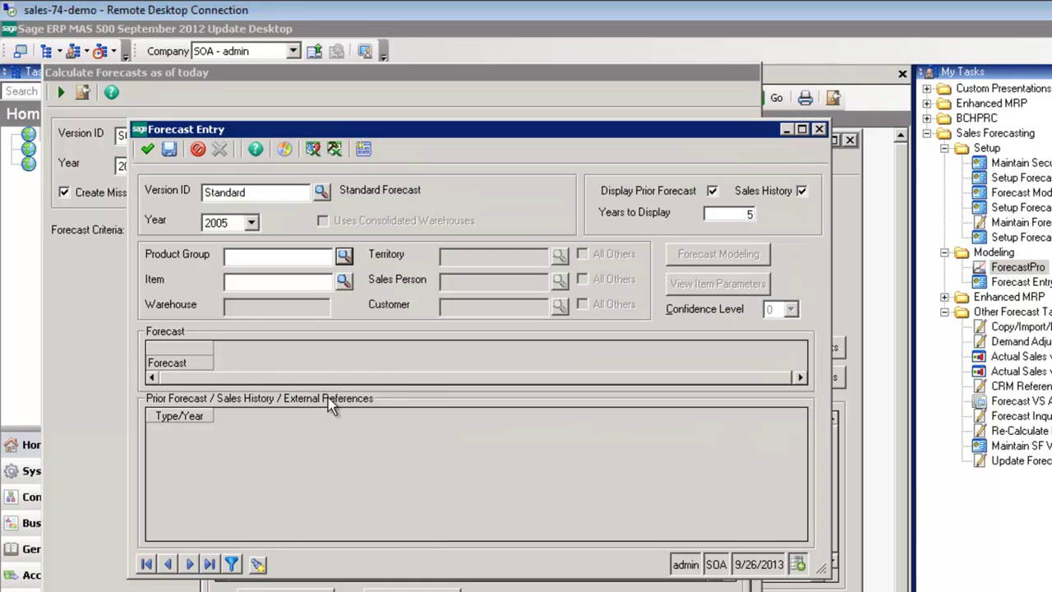
left_click(343, 281)
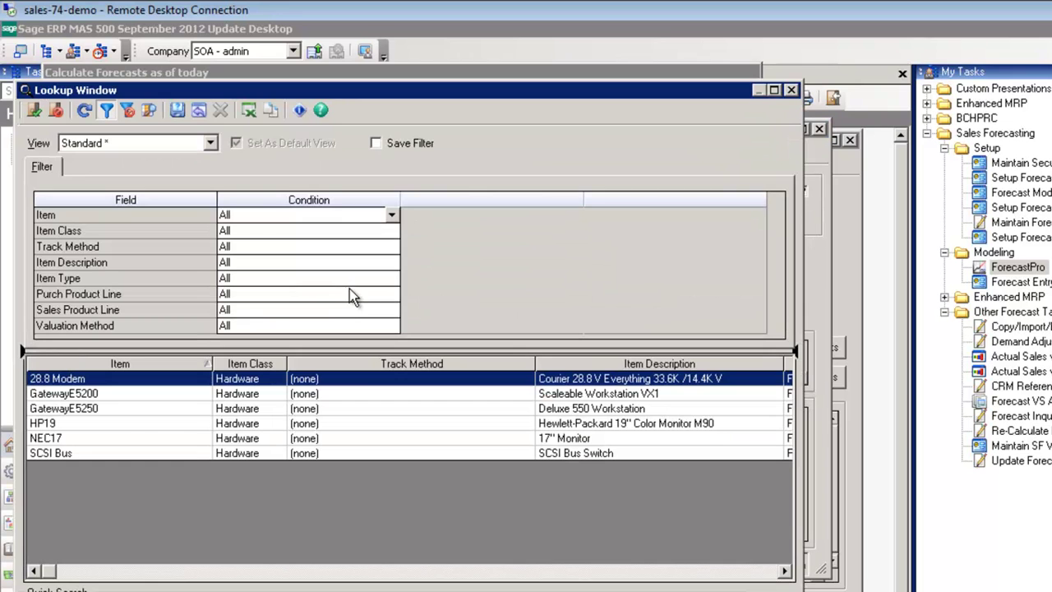
double_click(88, 424)
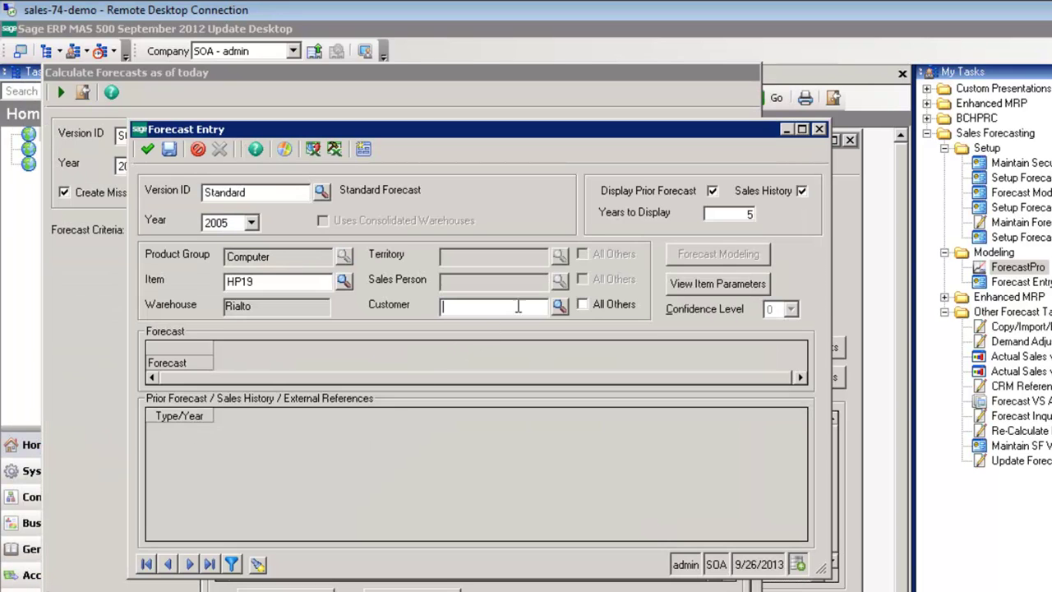
left_click(559, 307)
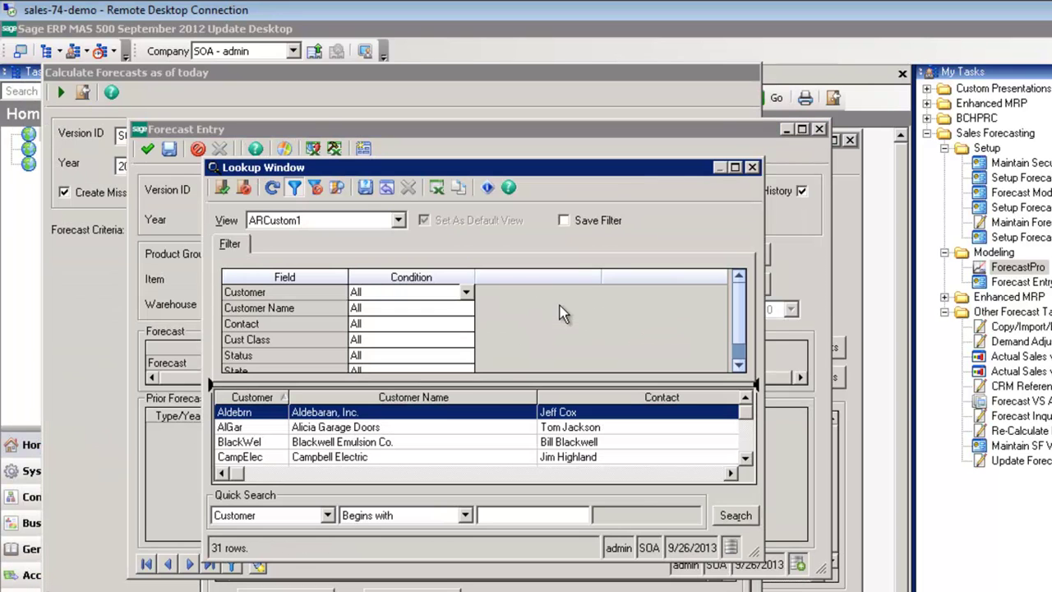
double_click(333, 413)
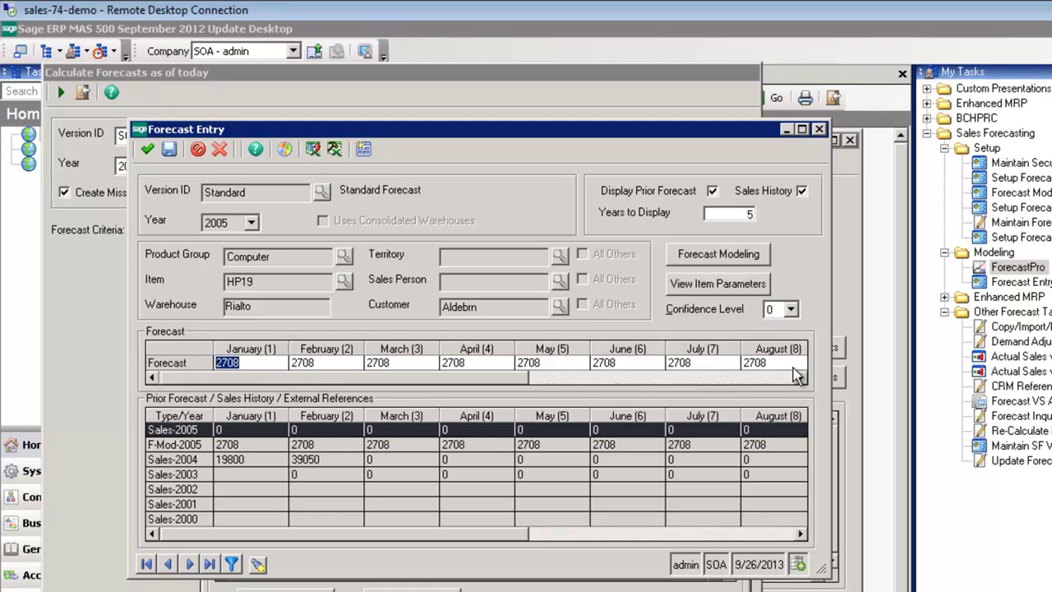
left_click(194, 444)
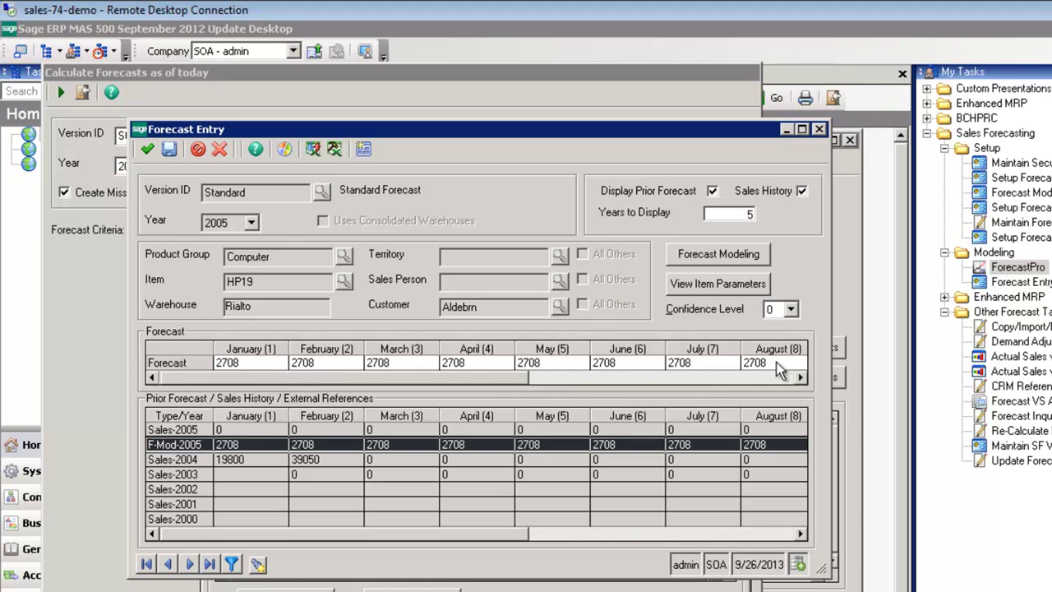
Cancel the open HP19 forecast and display the 2005 forecast for product group Computer, item GatewayE5250, all other customers, selecting its February value
left_click(198, 150)
left_click(344, 257)
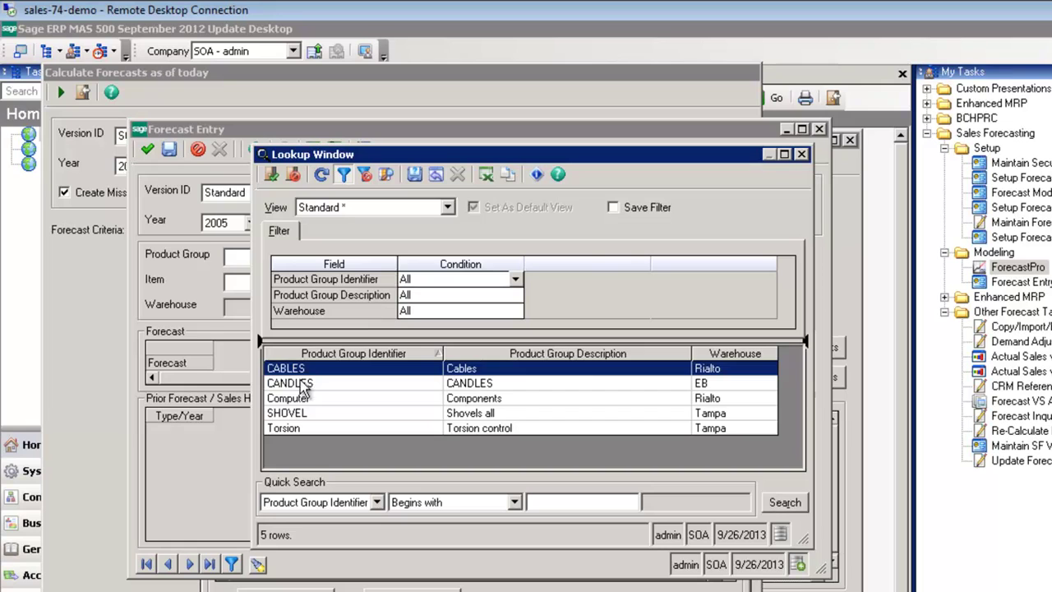
double_click(298, 399)
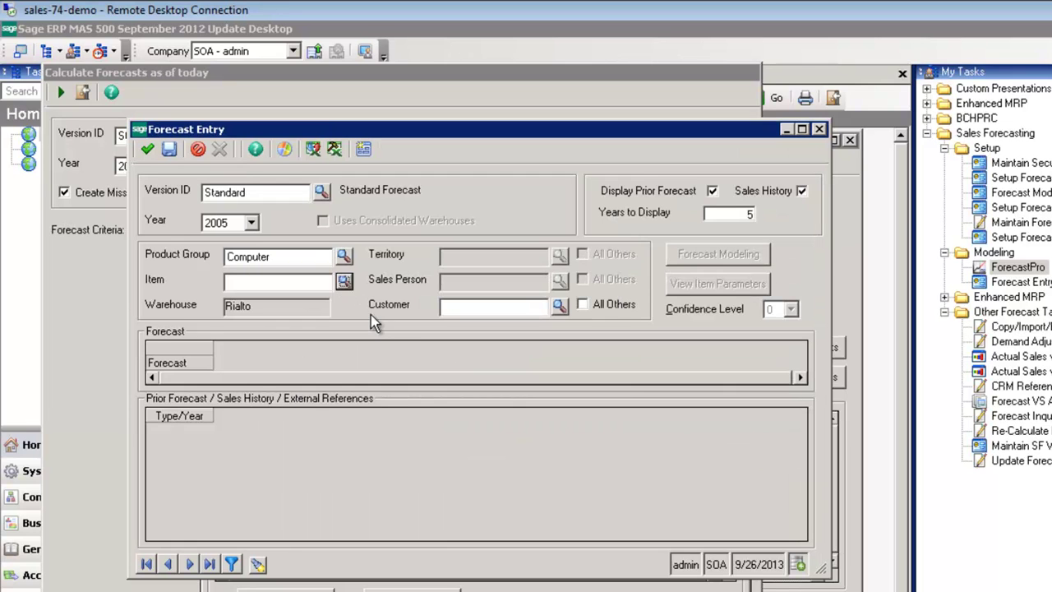
left_click(344, 281)
double_click(805, 393)
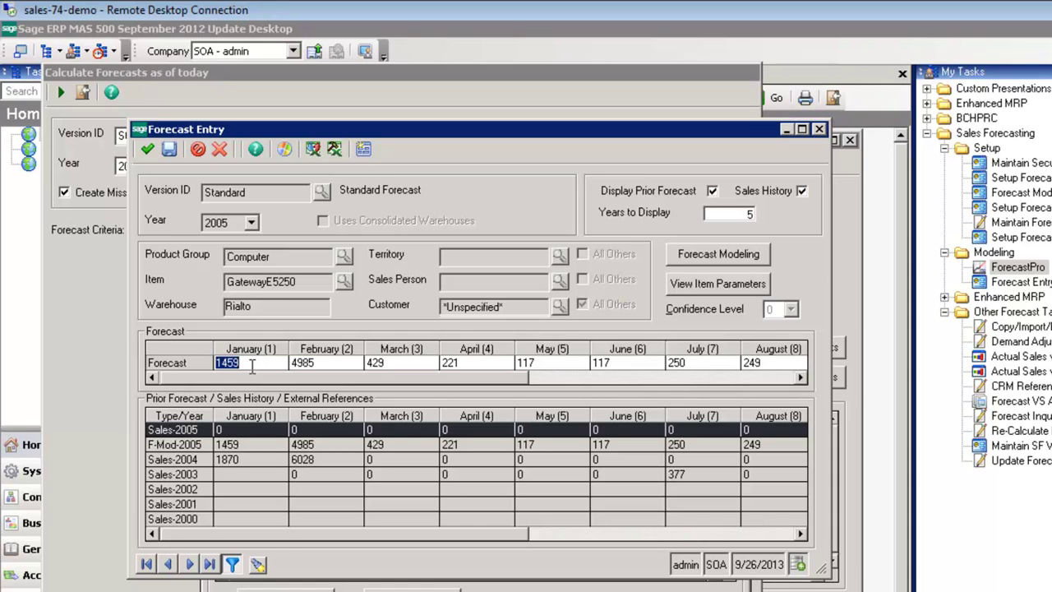
left_click(328, 362)
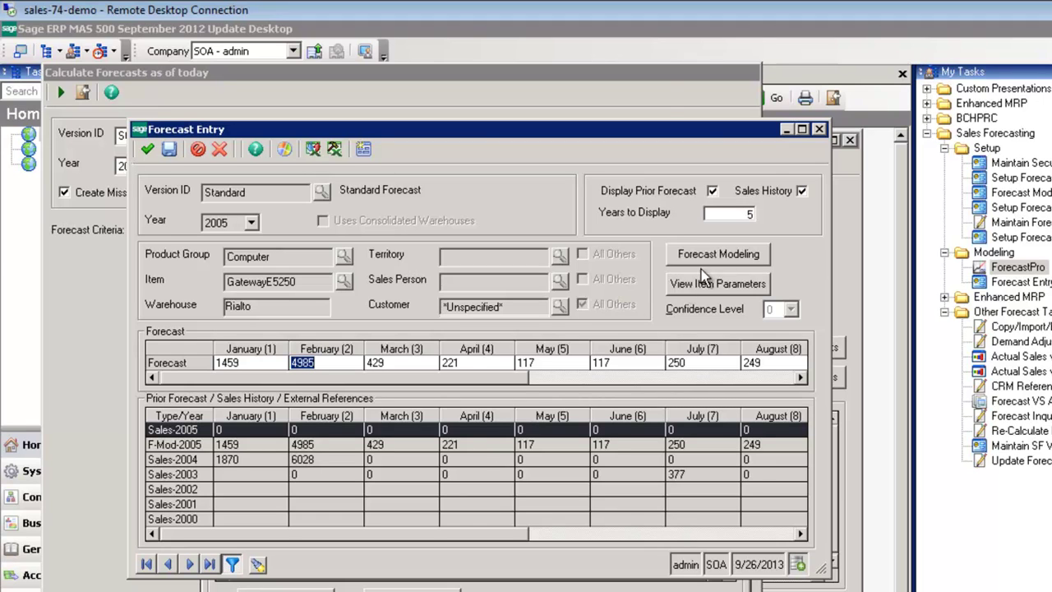
Exit Calculate Forecasts and examine the reference prices, costs and replacement item IDs in the Computer product group's item allocations
left_click(658, 101)
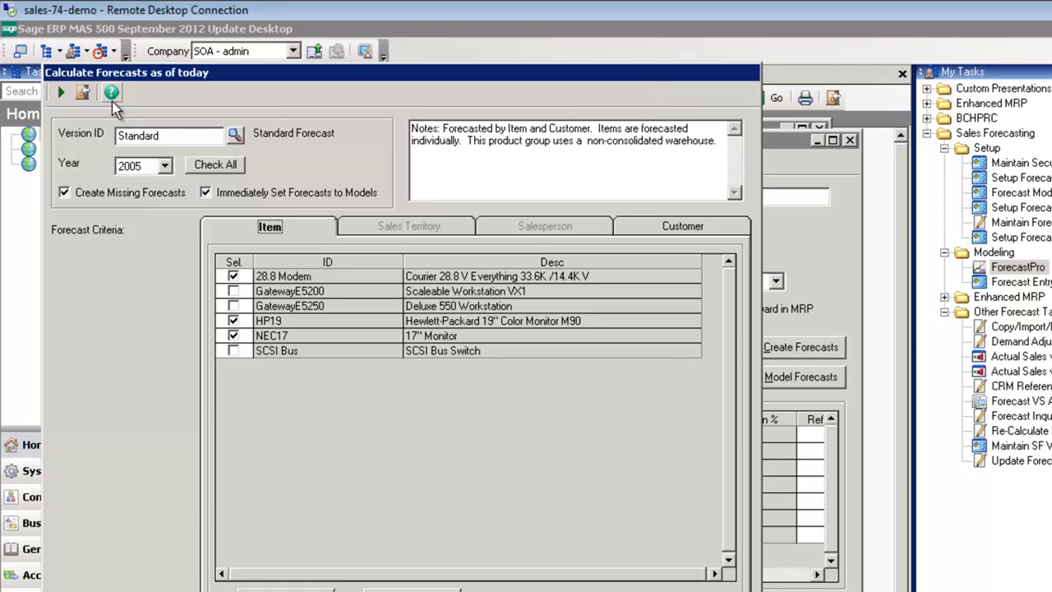
left_click(83, 93)
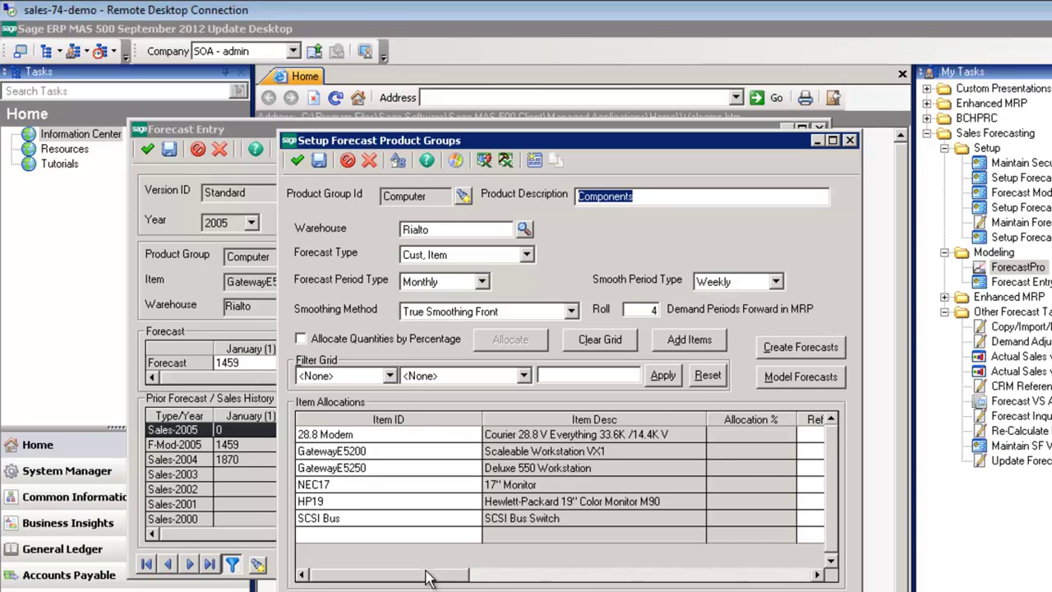
left_click_drag(450, 575, 521, 580)
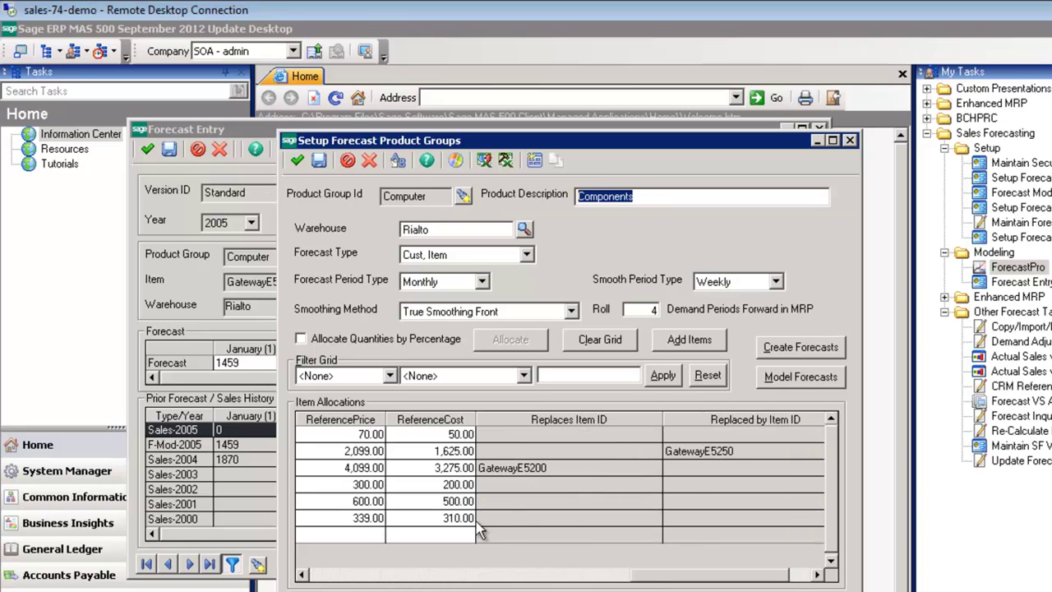